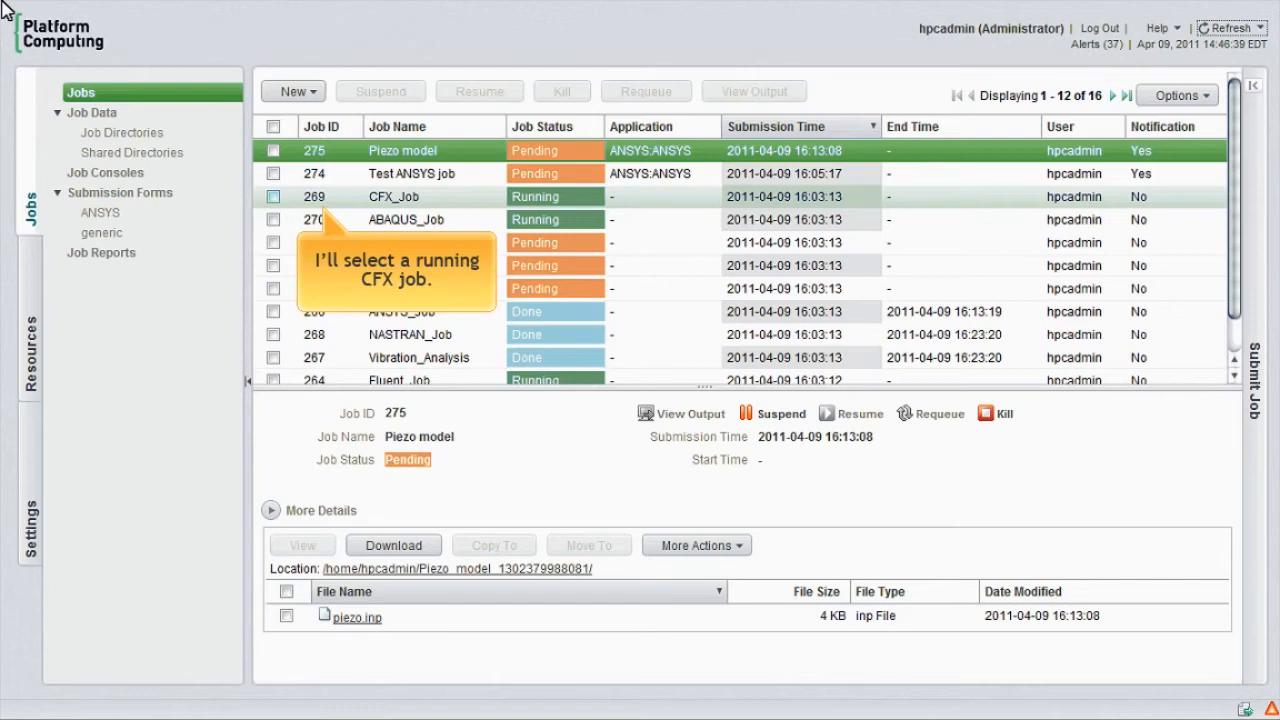
Step: Tick the running CFX_Job in the job list and check the job notifications, closing them when done
{"action": "left_click", "coordinate": [273, 197]}
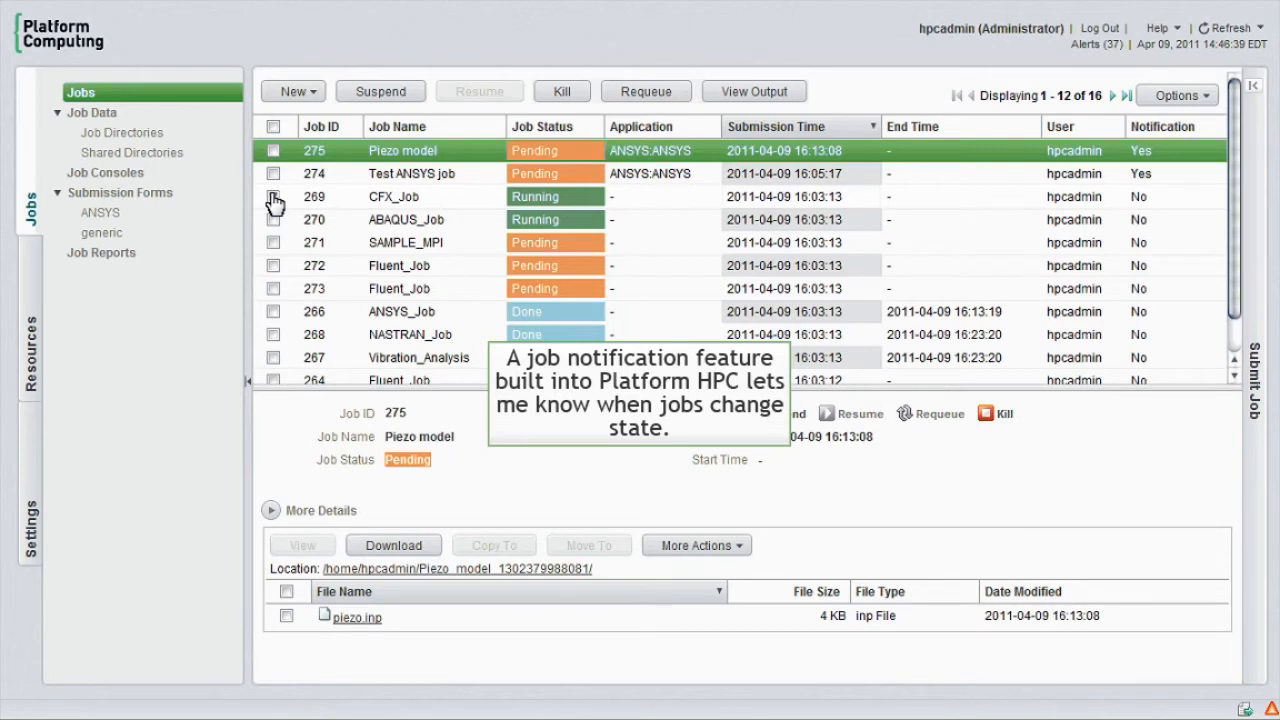
{"action": "left_click", "coordinate": [273, 198]}
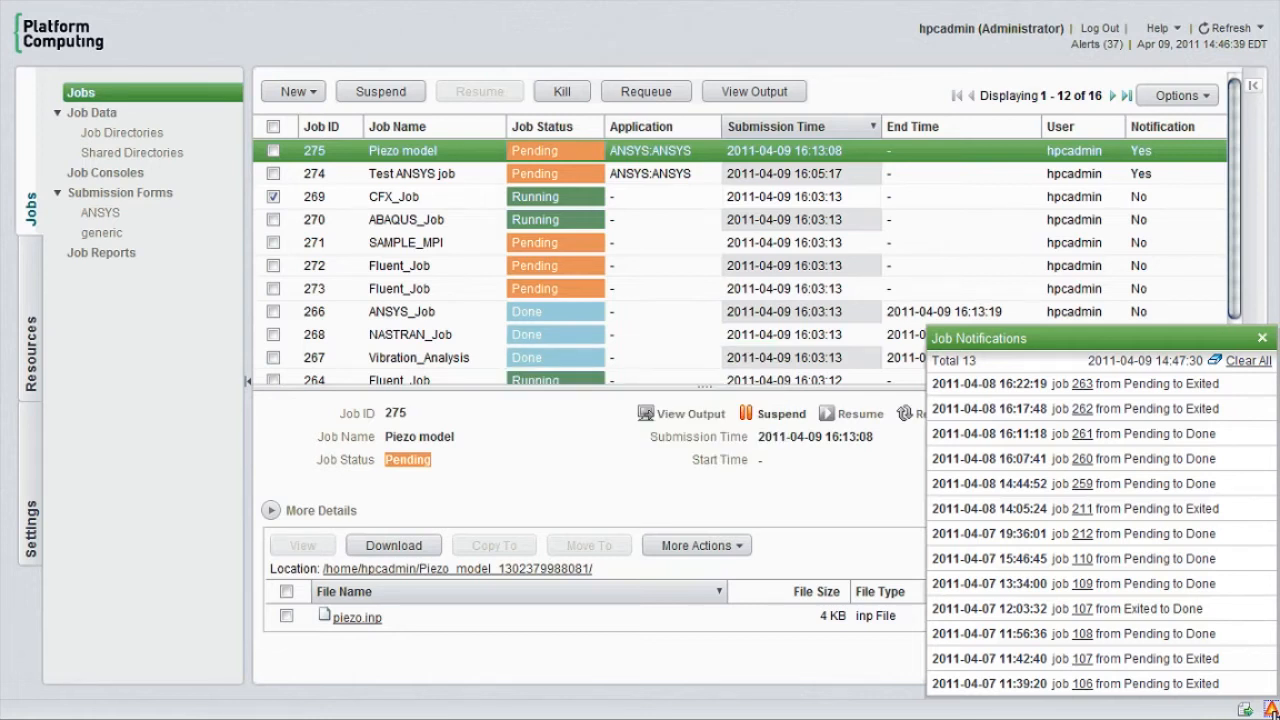
{"action": "left_click", "coordinate": [1262, 338]}
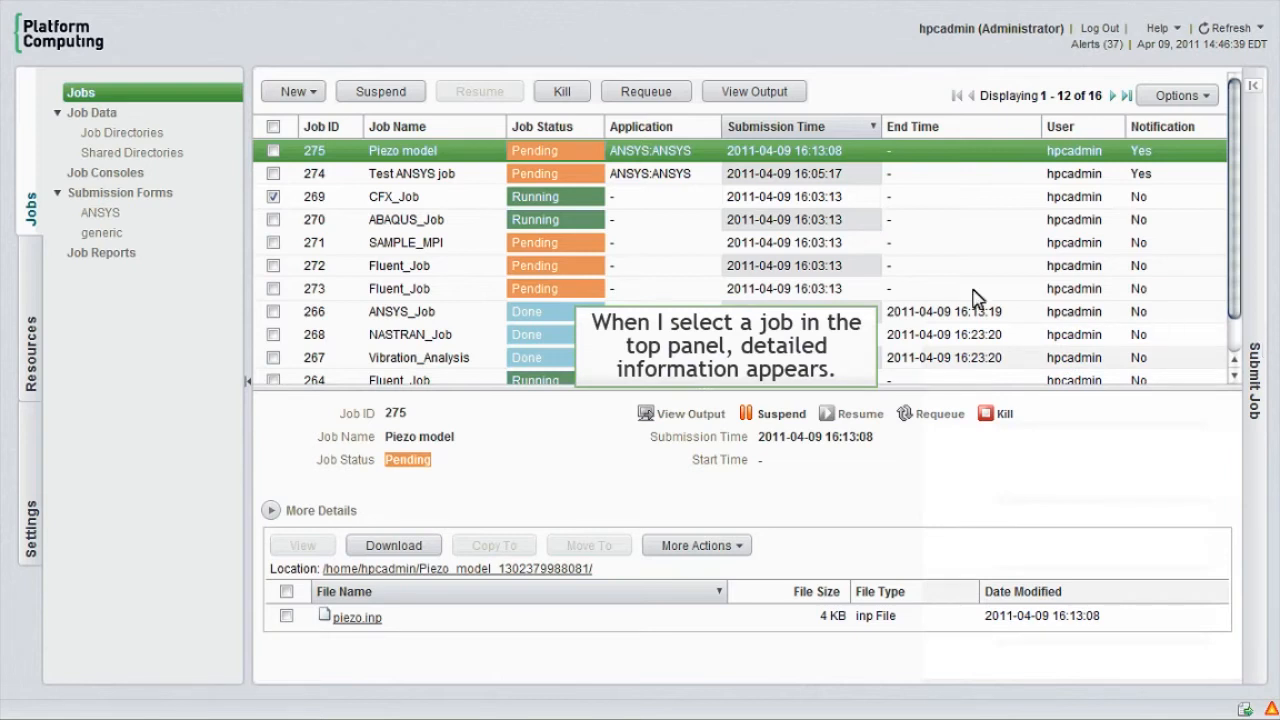
Step: Display CFX_Job's details, enlarge the details area, and examine its expanded status, resource and submission information
{"action": "left_click", "coordinate": [398, 198]}
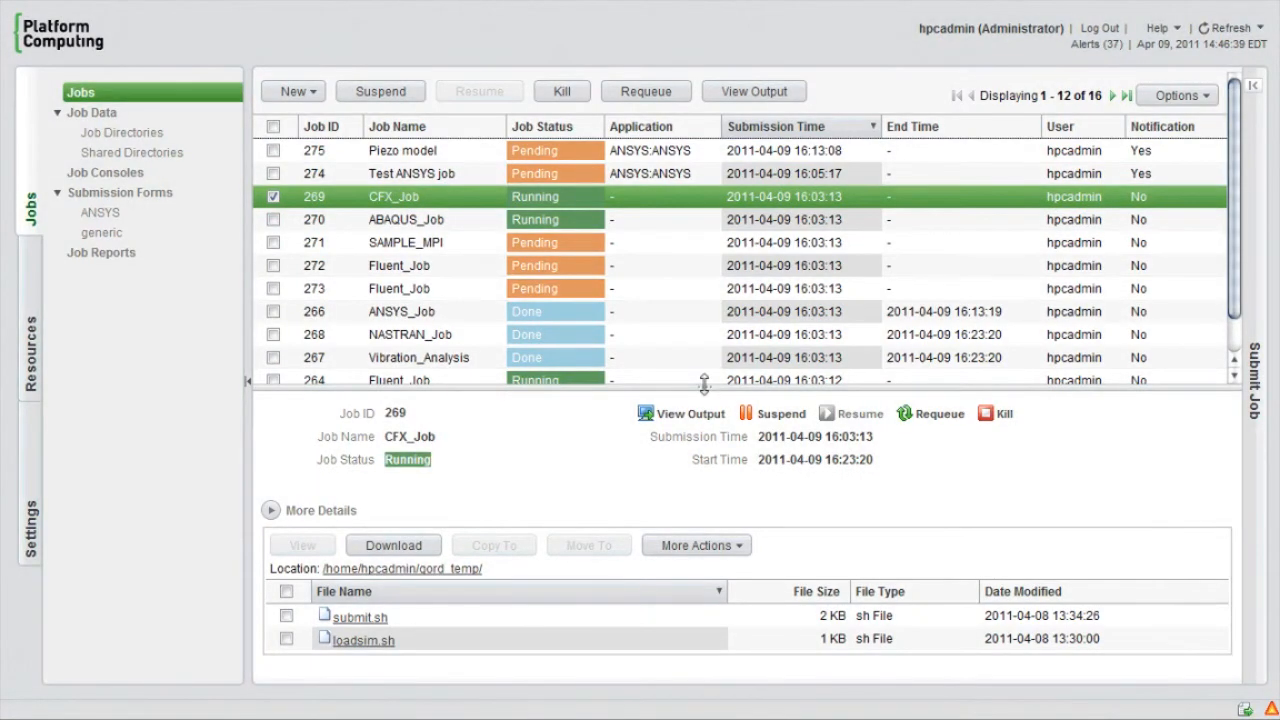
{"action": "left_click_drag", "start_coordinate": [704, 384], "coordinate": [727, 252]}
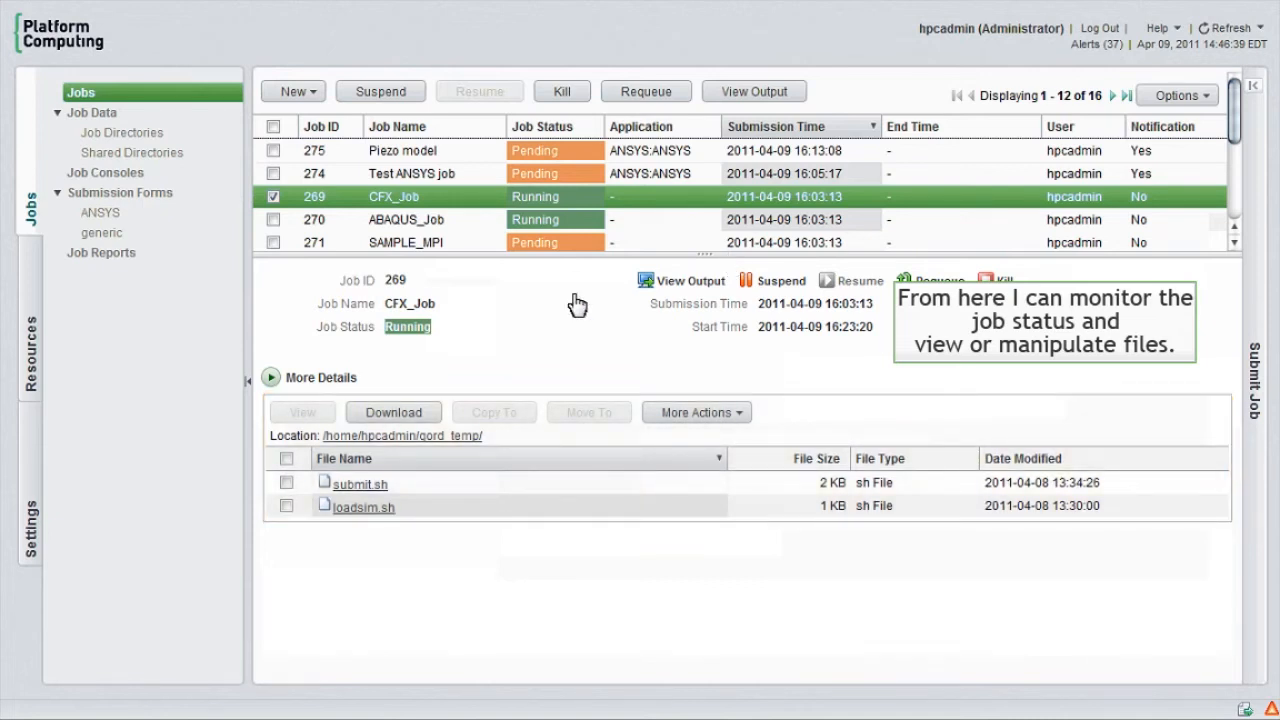
{"action": "left_click", "coordinate": [270, 377]}
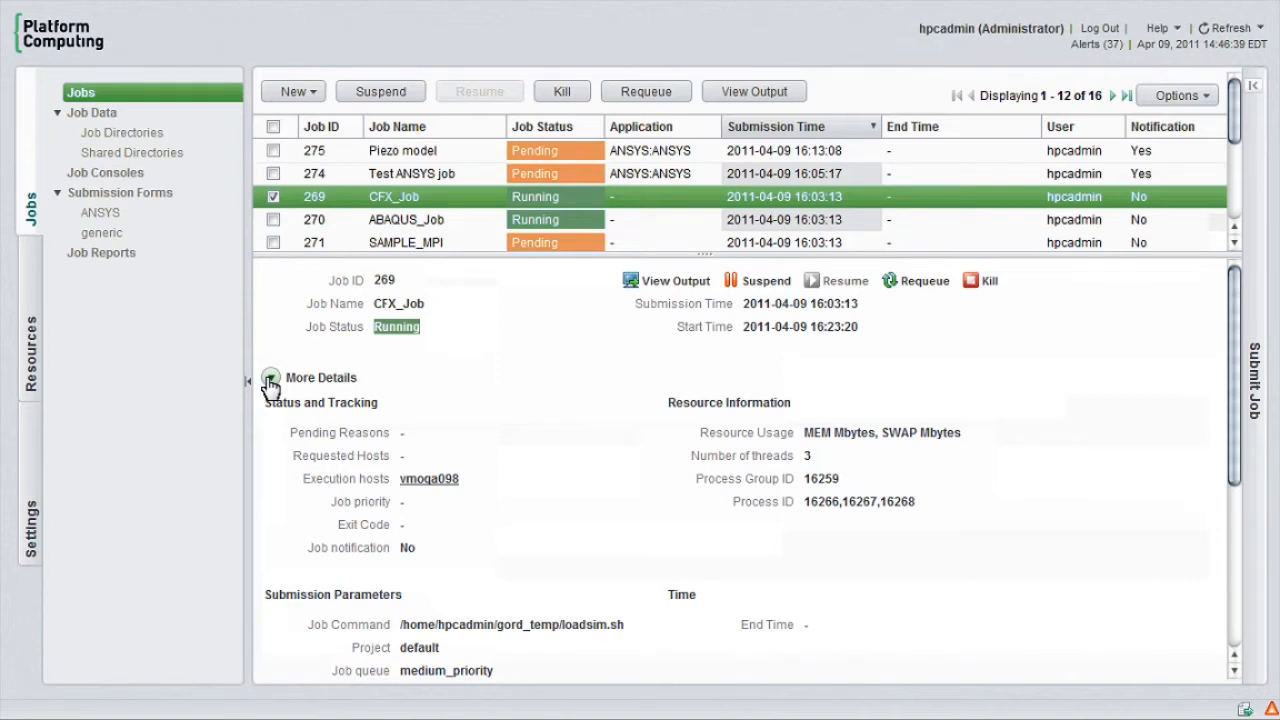
{"action": "scroll", "coordinate": [270, 380], "scroll_direction": "down", "scroll_amount": 5}
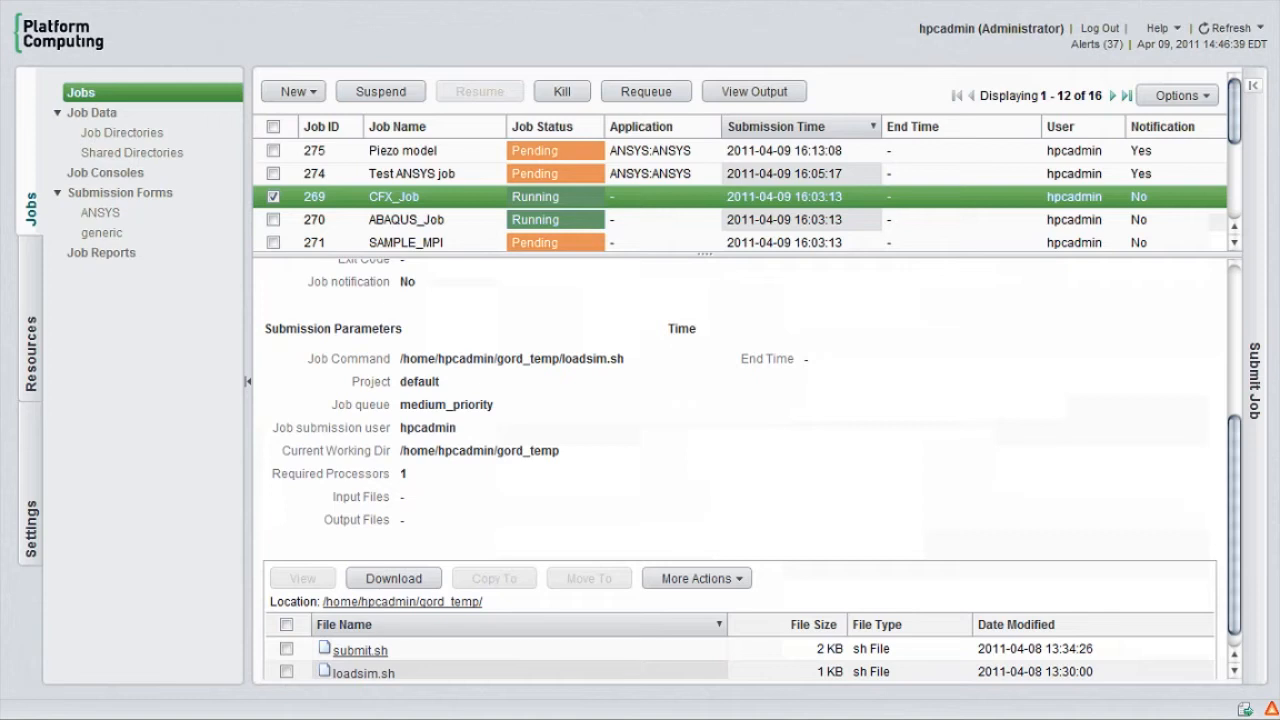
Step: Look over the criteria available for finding and filtering jobs, and close the filters without applying any
{"action": "left_click", "coordinate": [1195, 97]}
{"action": "left_click", "coordinate": [1128, 129]}
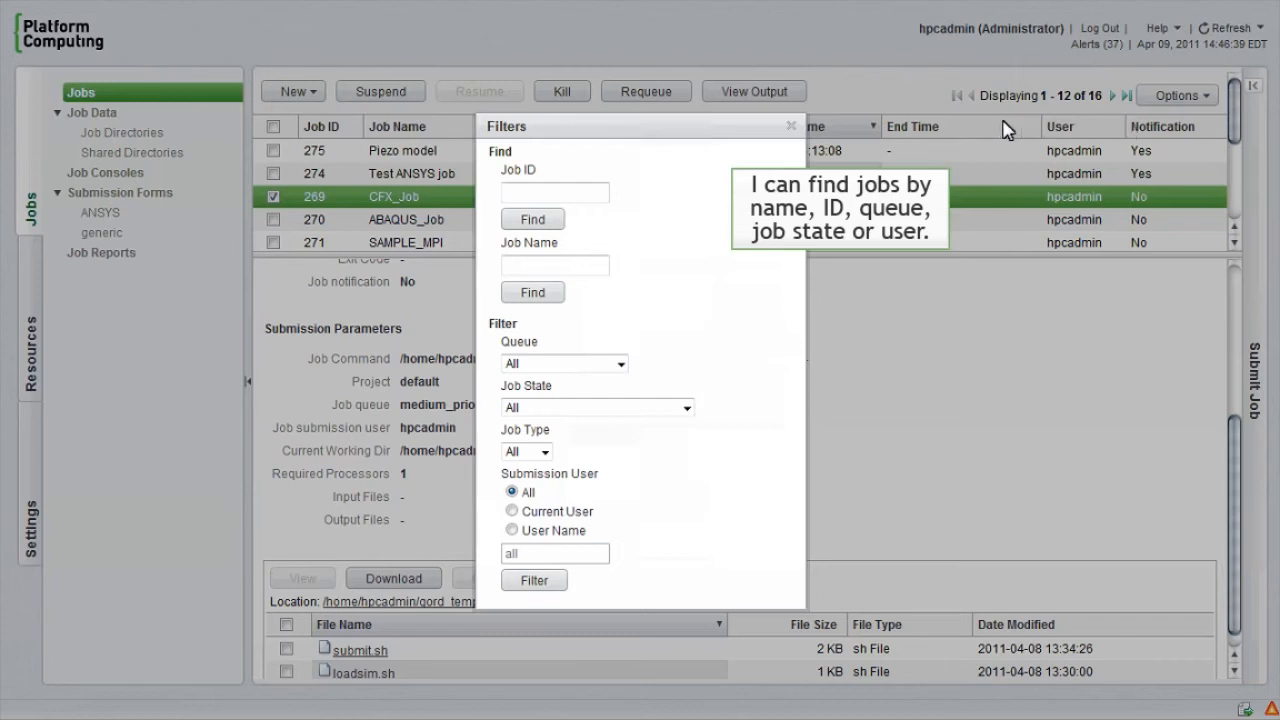
{"action": "left_click", "coordinate": [792, 127]}
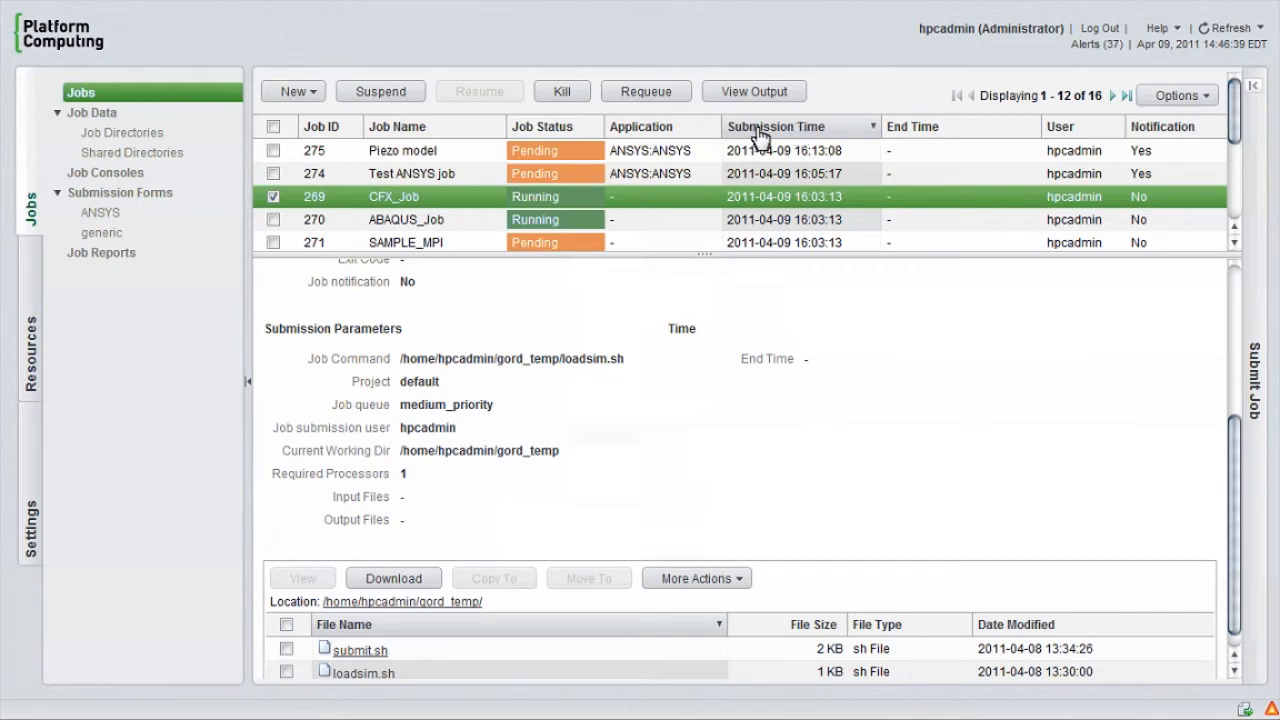
Step: Open the ANSYS submission form and name the job Multiphysics Sim
{"action": "left_click", "coordinate": [115, 203]}
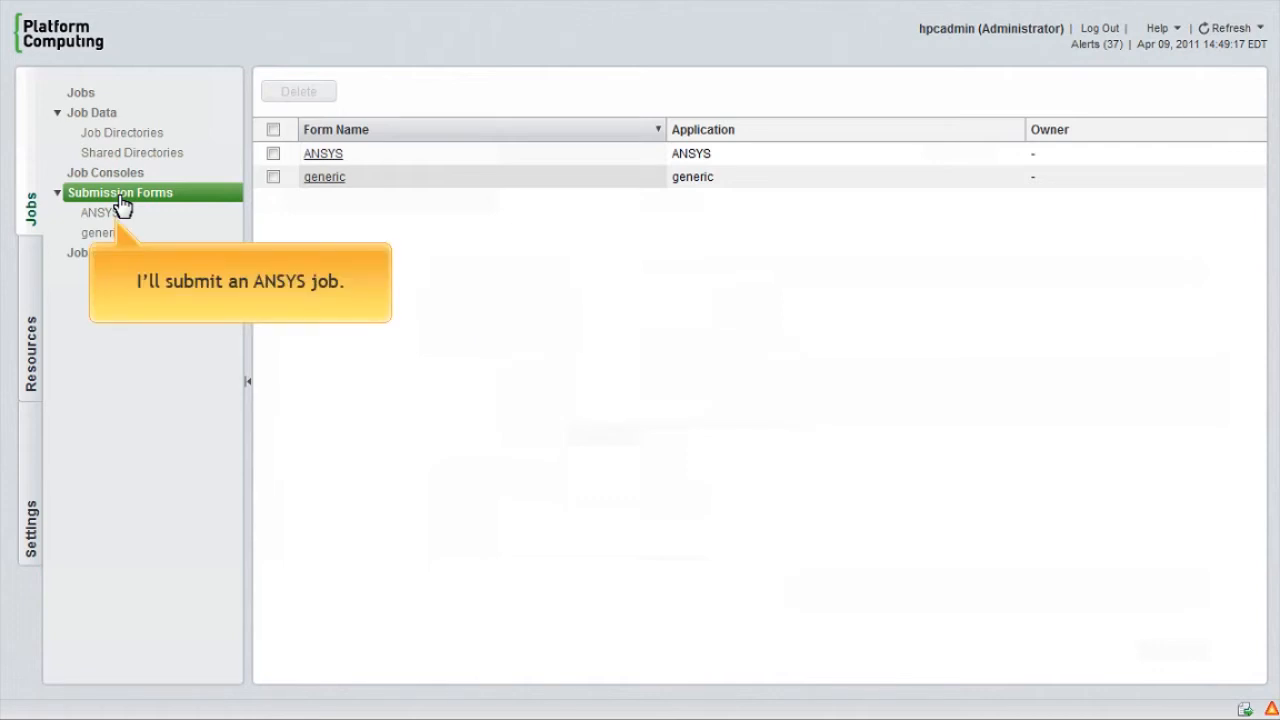
{"action": "left_click", "coordinate": [99, 220]}
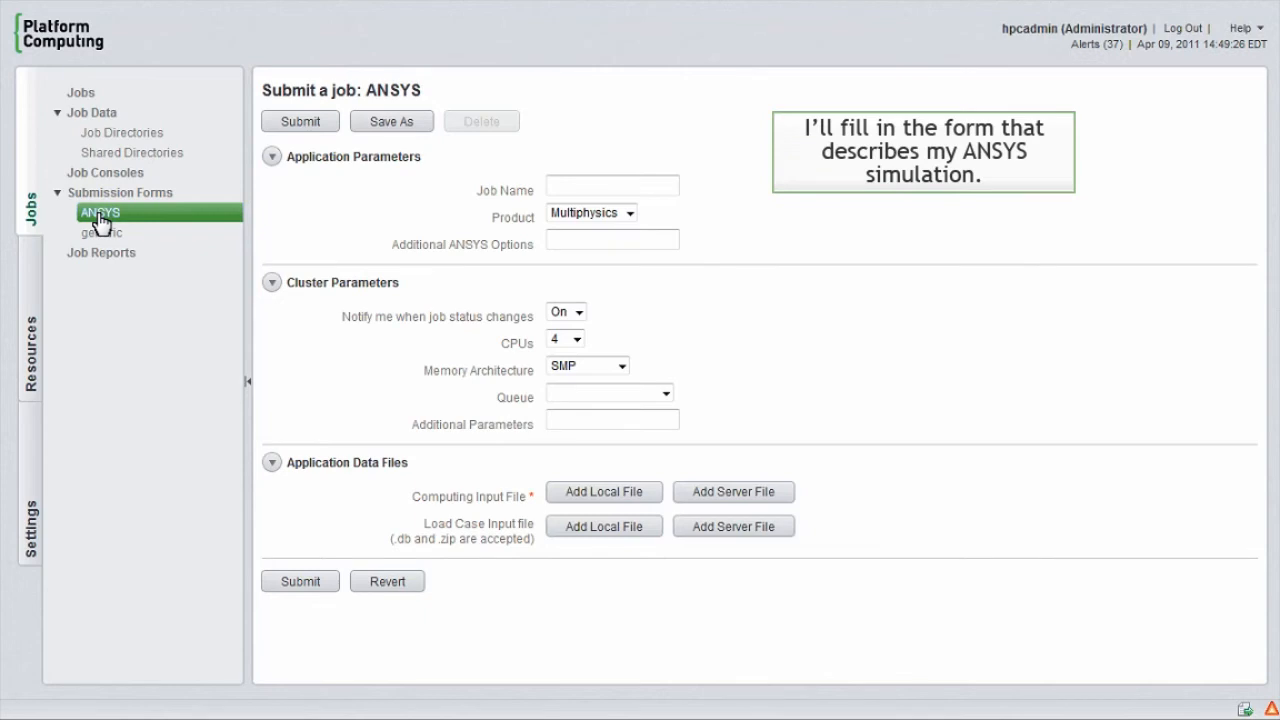
{"action": "left_click", "coordinate": [580, 190]}
{"action": "type", "text": "Multiphysics Sim"}
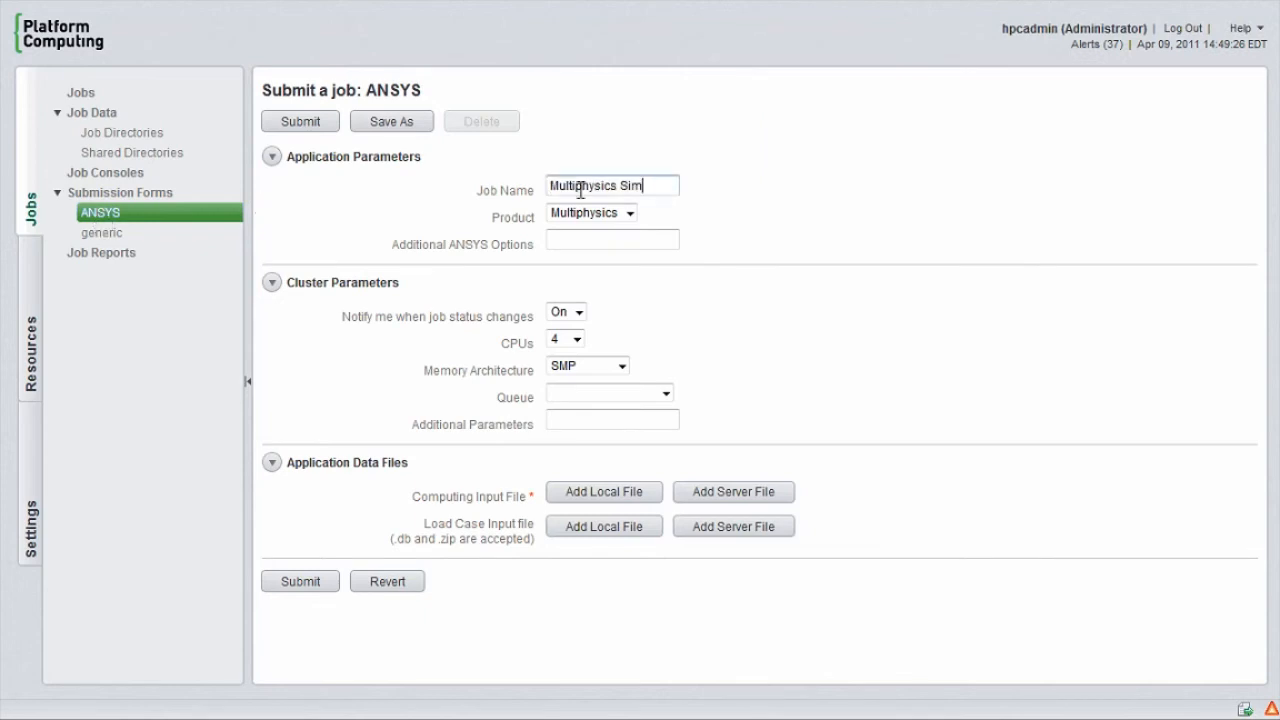
Step: Set the cluster parameters to 2 CPUs, DMP memory architecture and the medium_priority queue
{"action": "left_click", "coordinate": [575, 341]}
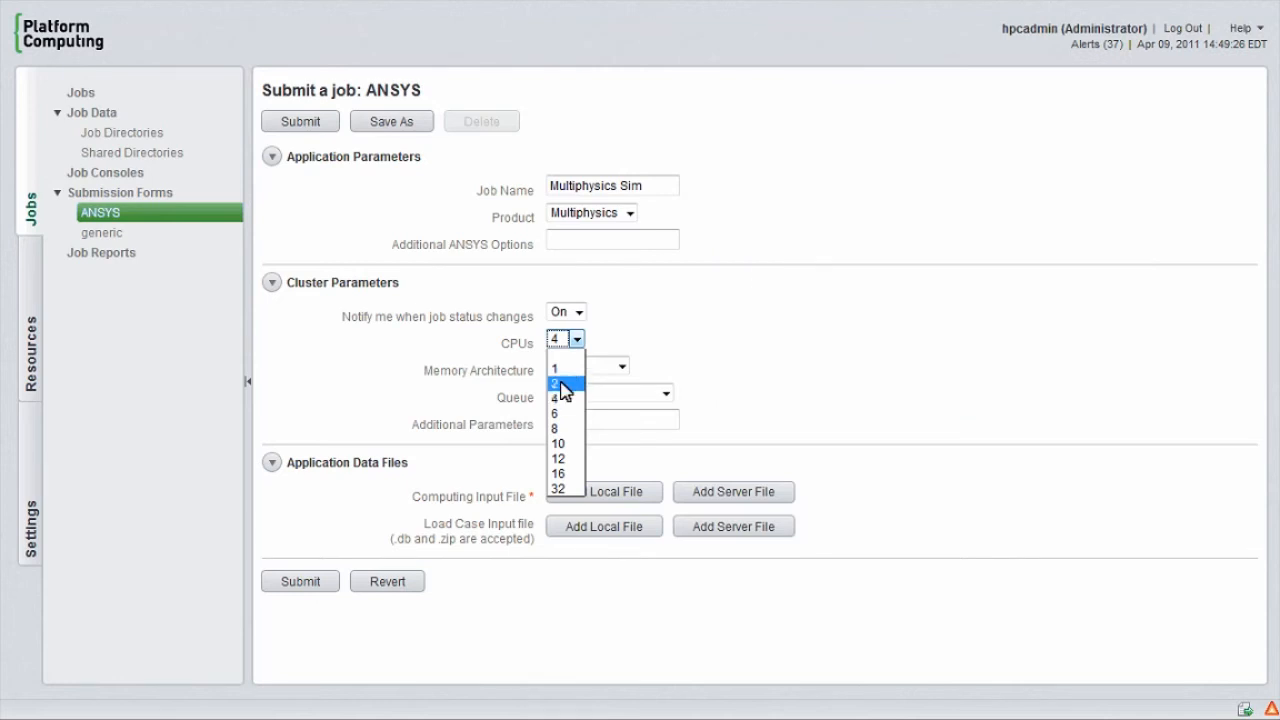
{"action": "left_click", "coordinate": [563, 384]}
{"action": "left_click", "coordinate": [590, 366]}
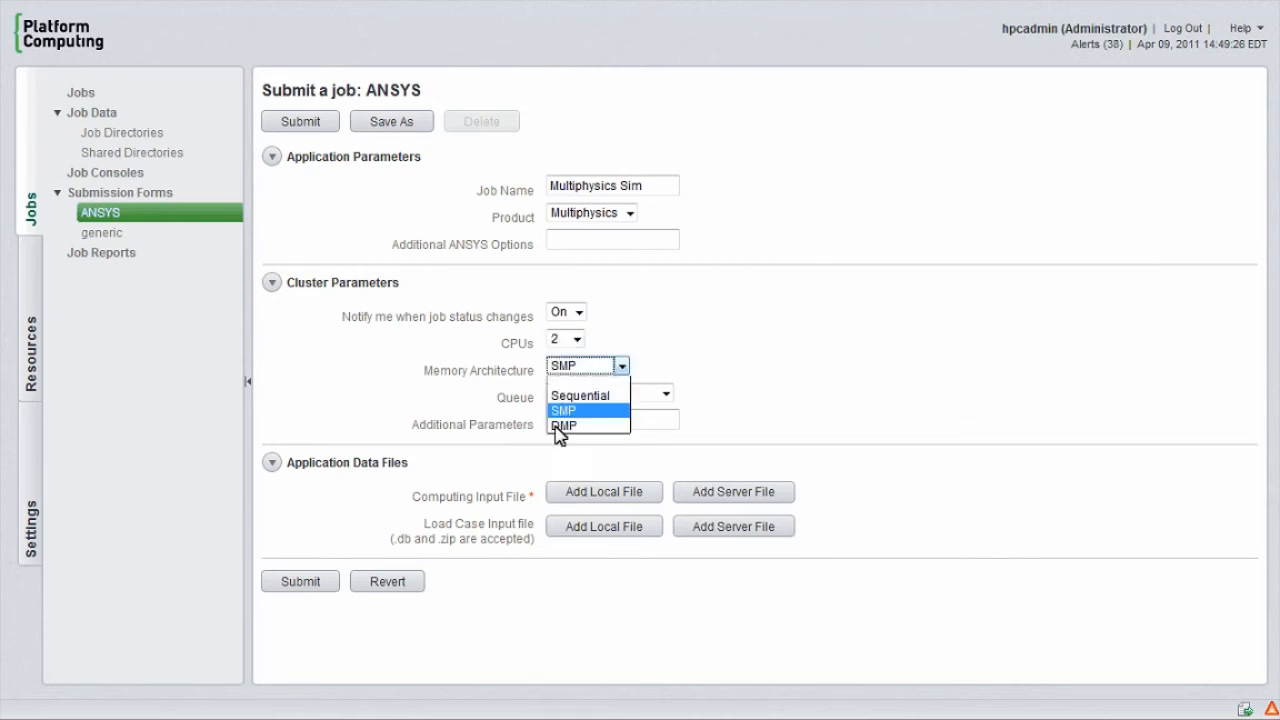
{"action": "left_click", "coordinate": [563, 425]}
{"action": "left_click", "coordinate": [586, 396]}
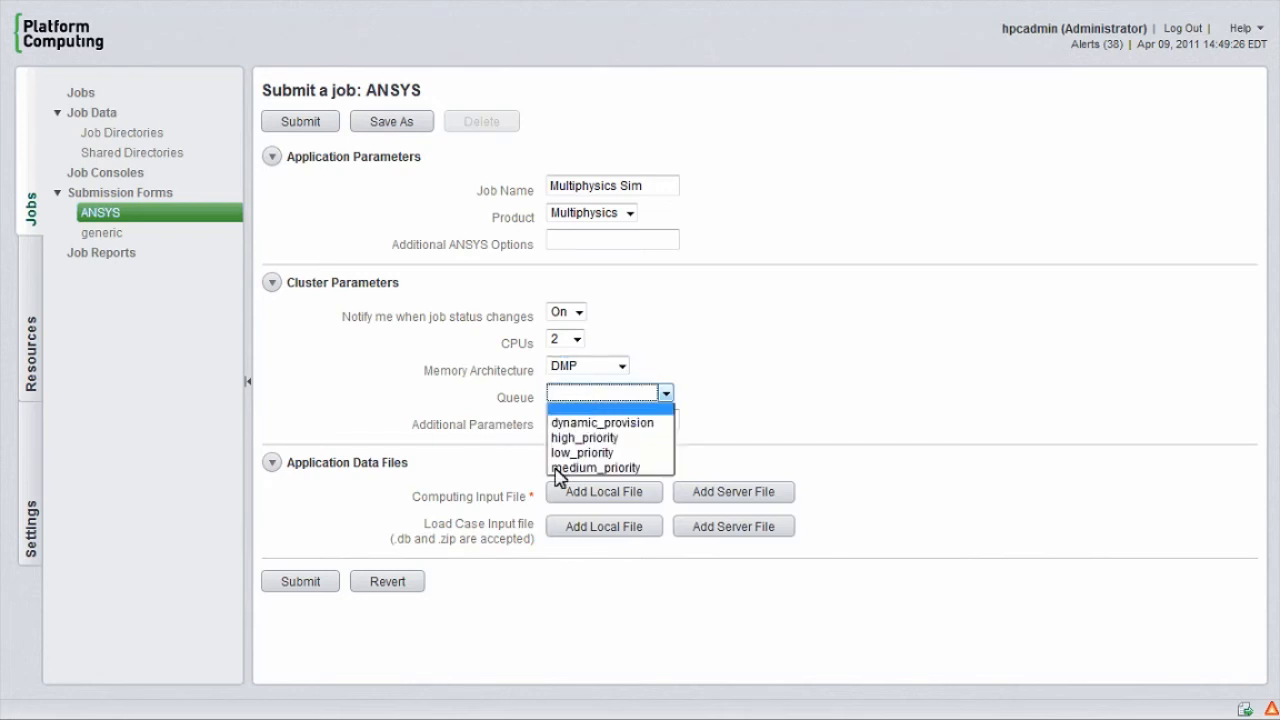
{"action": "left_click", "coordinate": [558, 468]}
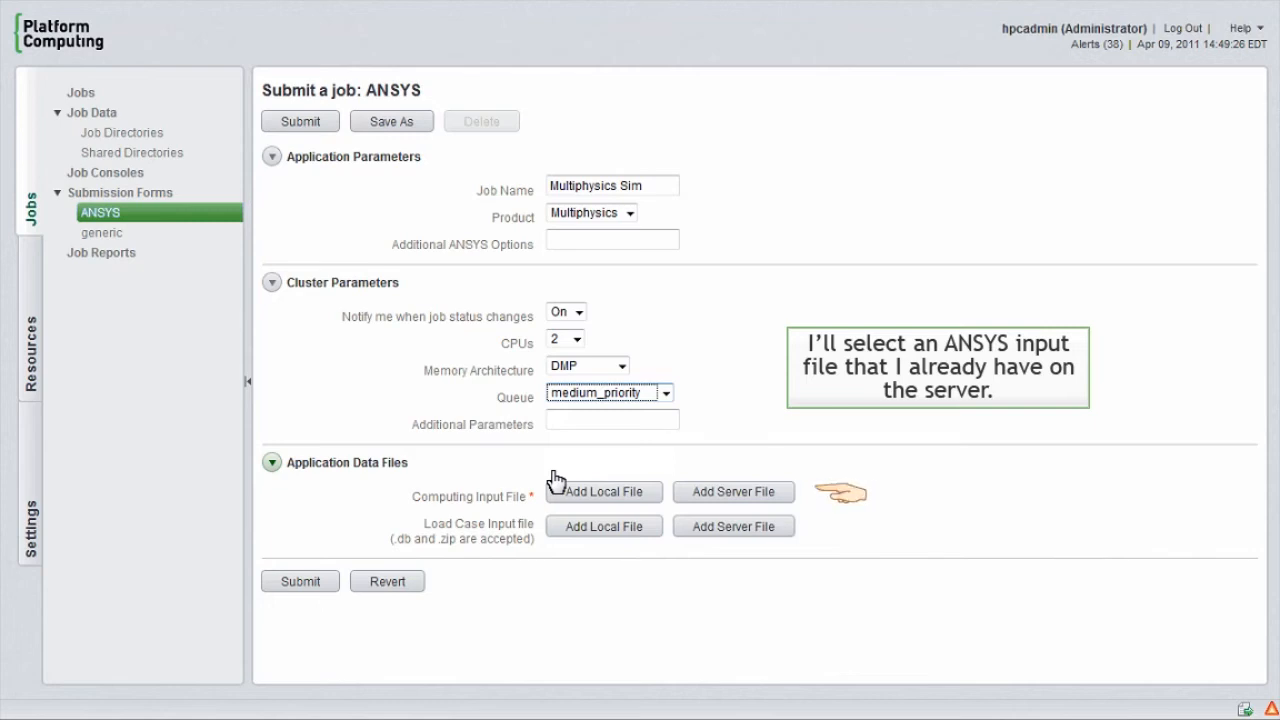
Step: Add piezo.inp from the server's /home/hpcadmin directory as the computing input file and submit the ANSYS job
{"action": "left_click", "coordinate": [757, 495]}
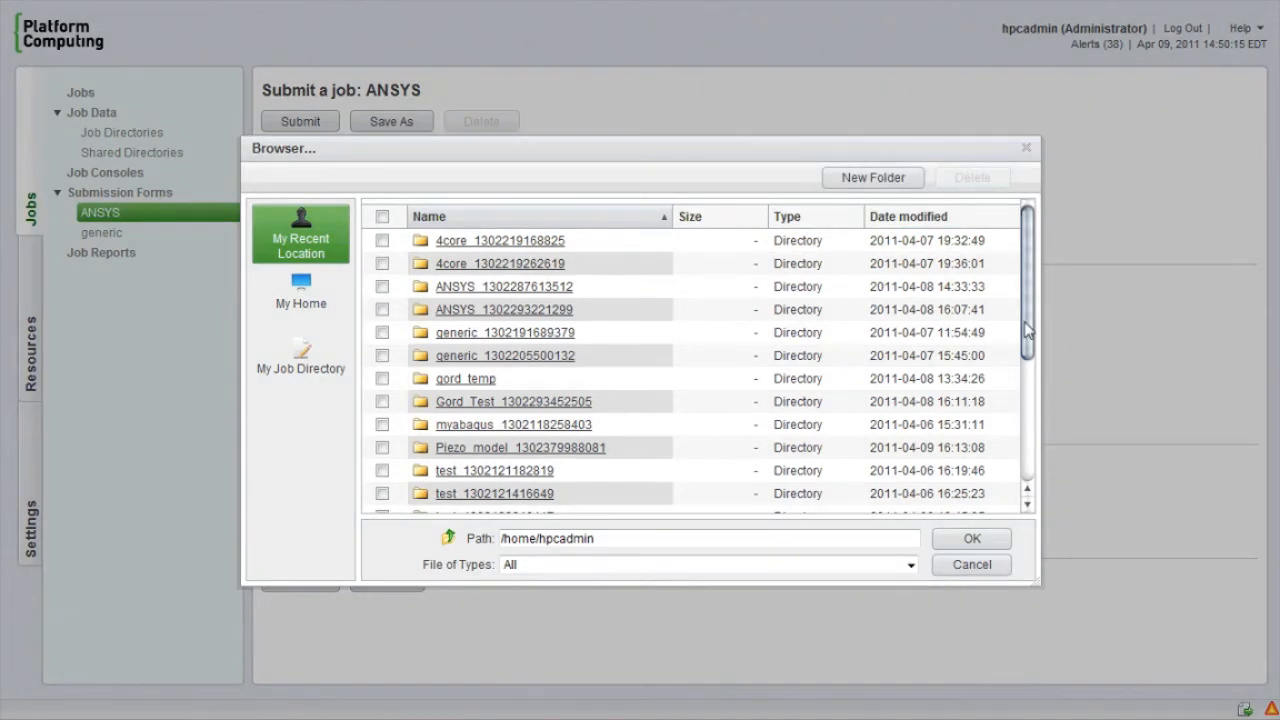
{"action": "left_click_drag", "start_coordinate": [1027, 330], "coordinate": [1015, 467]}
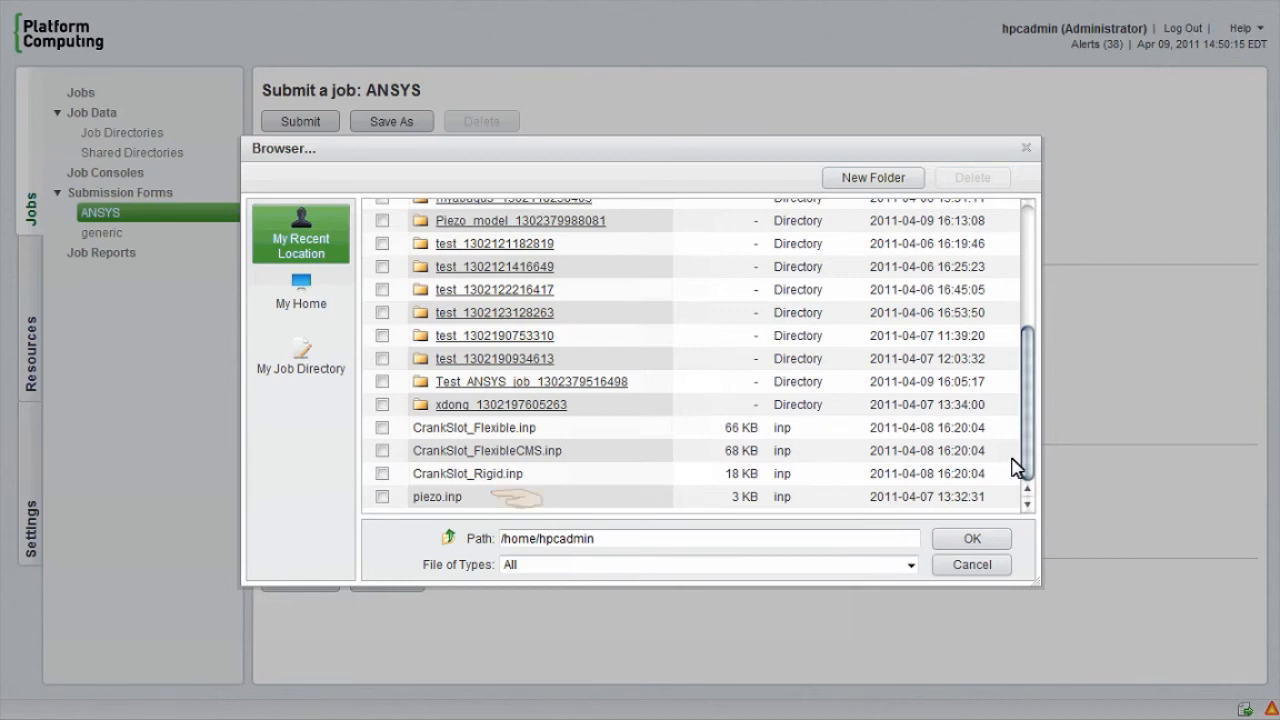
{"action": "left_click", "coordinate": [384, 497]}
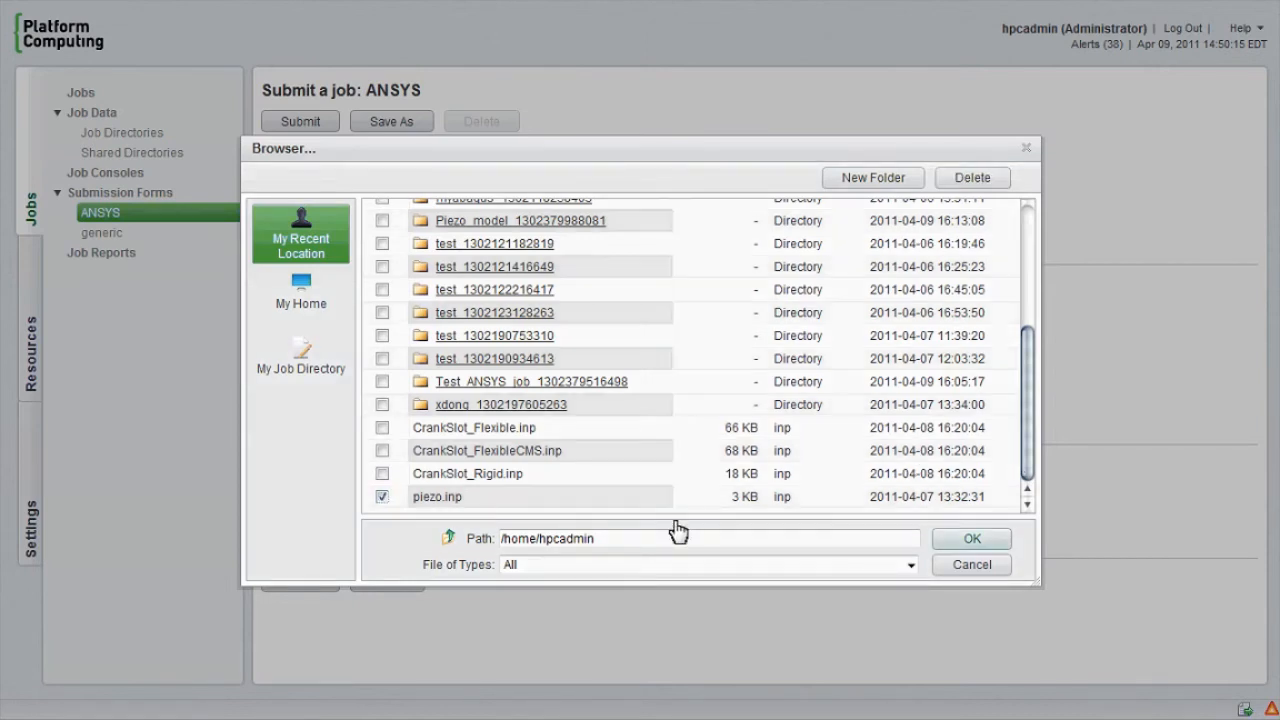
{"action": "left_click", "coordinate": [968, 540]}
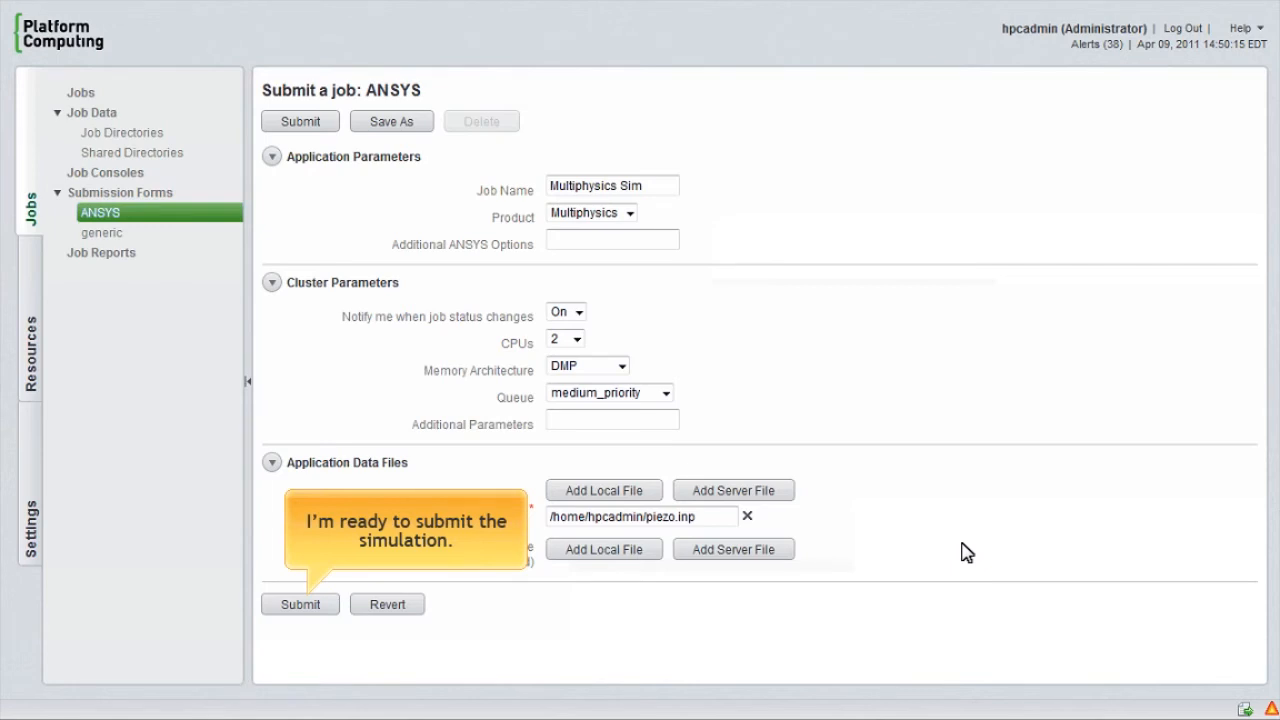
{"action": "left_click", "coordinate": [299, 607]}
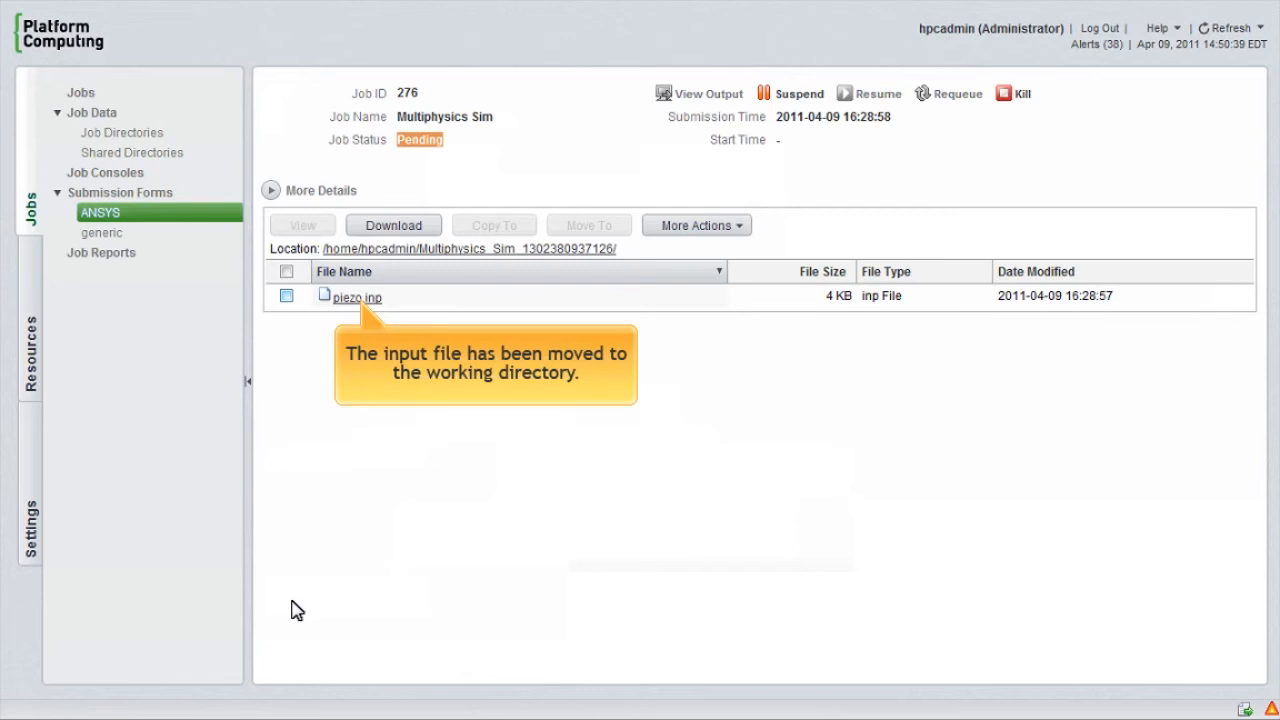
Step: View the contents of the submitted job's piezo.inp file and close the viewer
{"action": "left_click", "coordinate": [286, 296]}
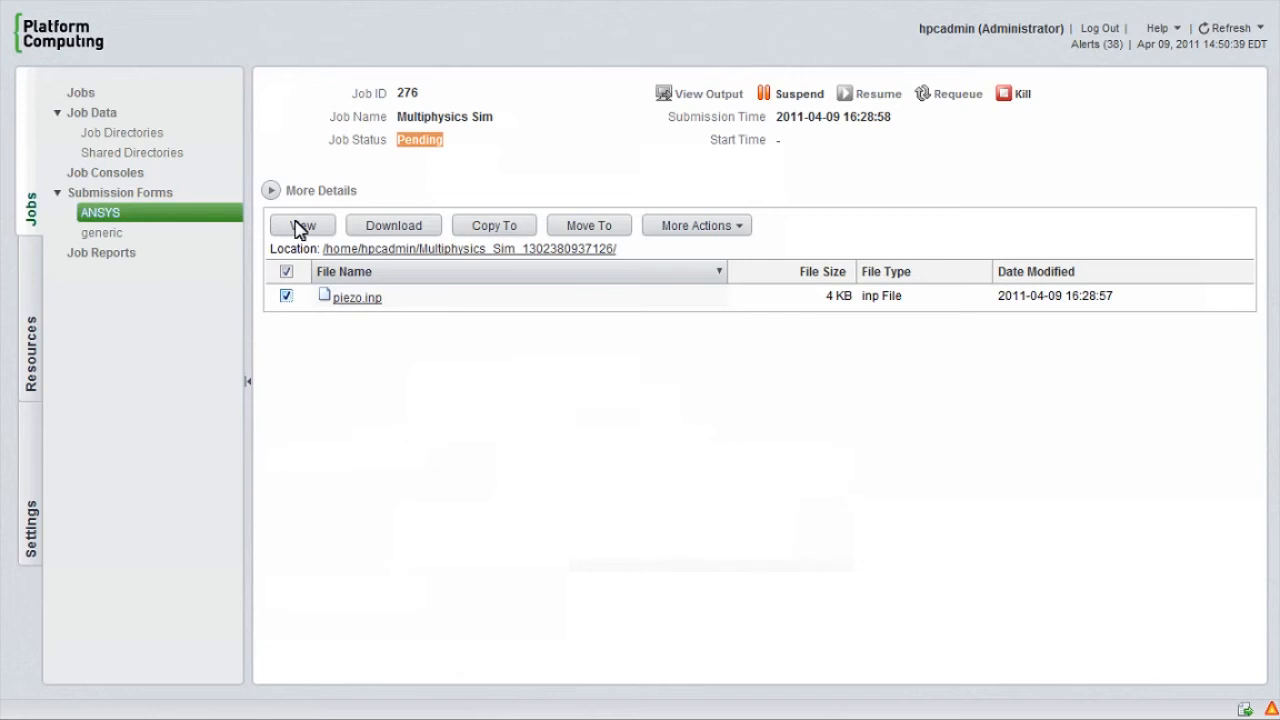
{"action": "left_click", "coordinate": [302, 227]}
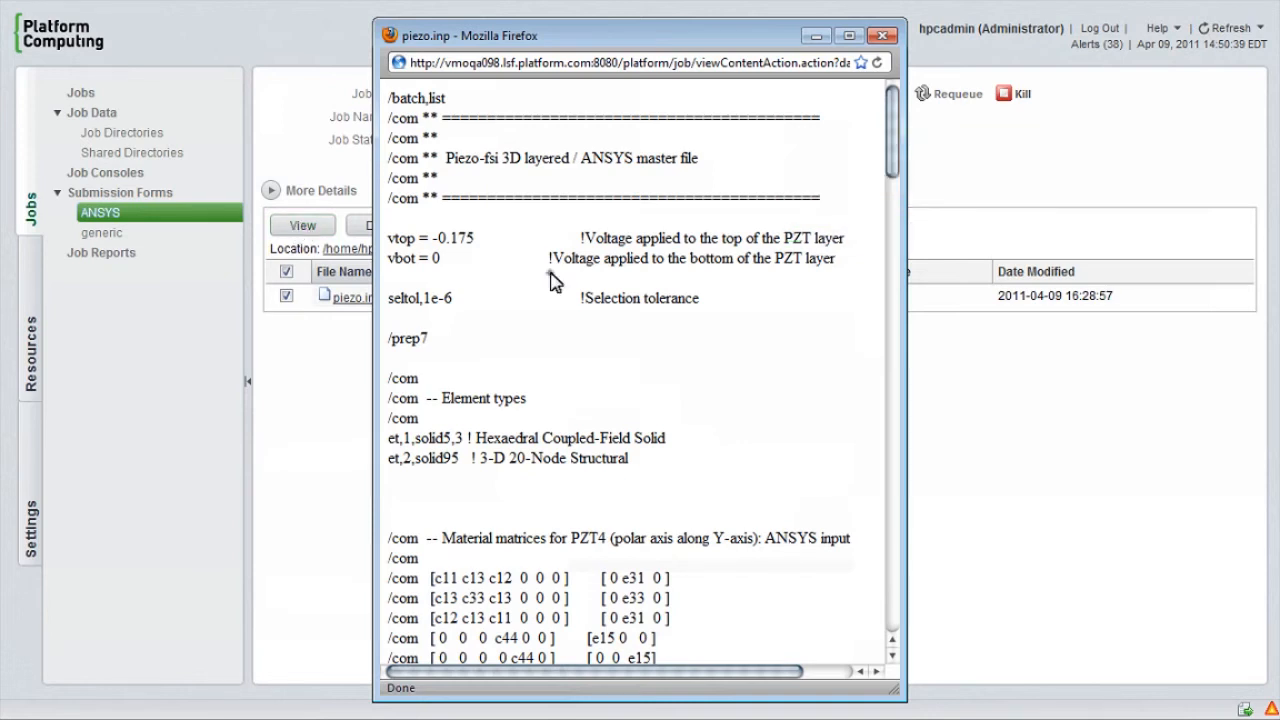
{"action": "scroll", "coordinate": [555, 280], "scroll_direction": "down", "scroll_amount": 10}
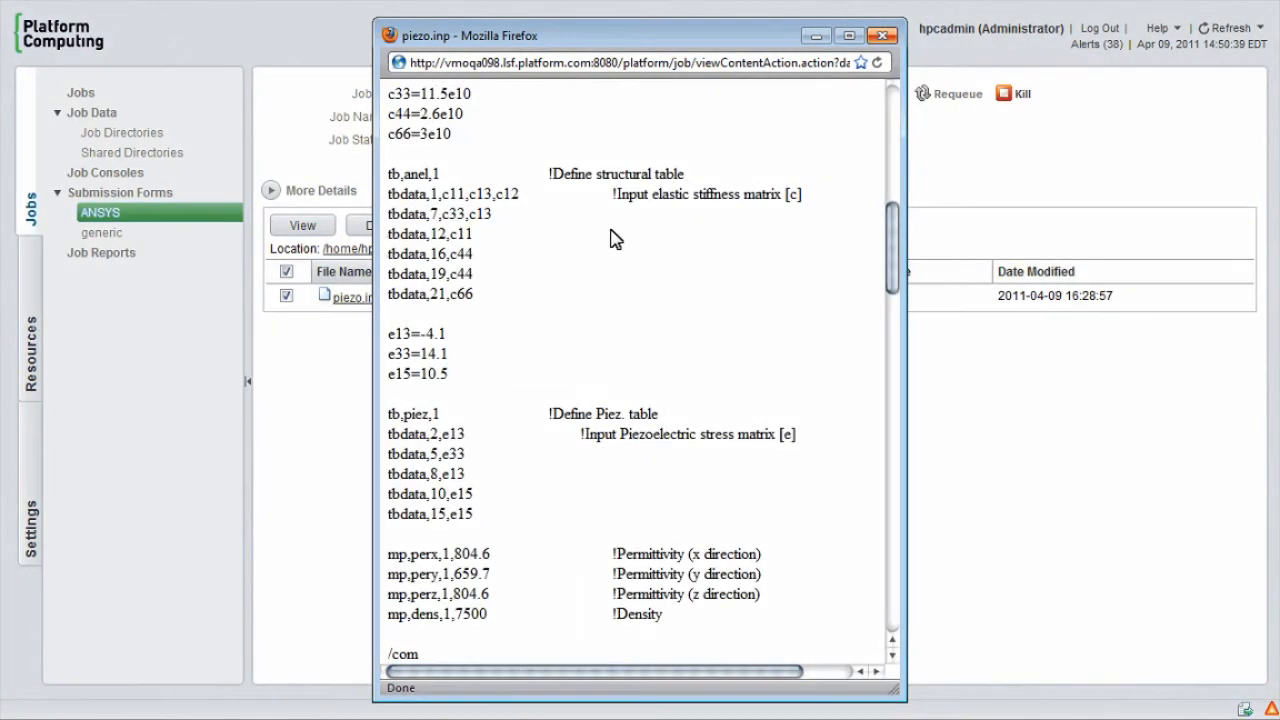
{"action": "left_click", "coordinate": [882, 36]}
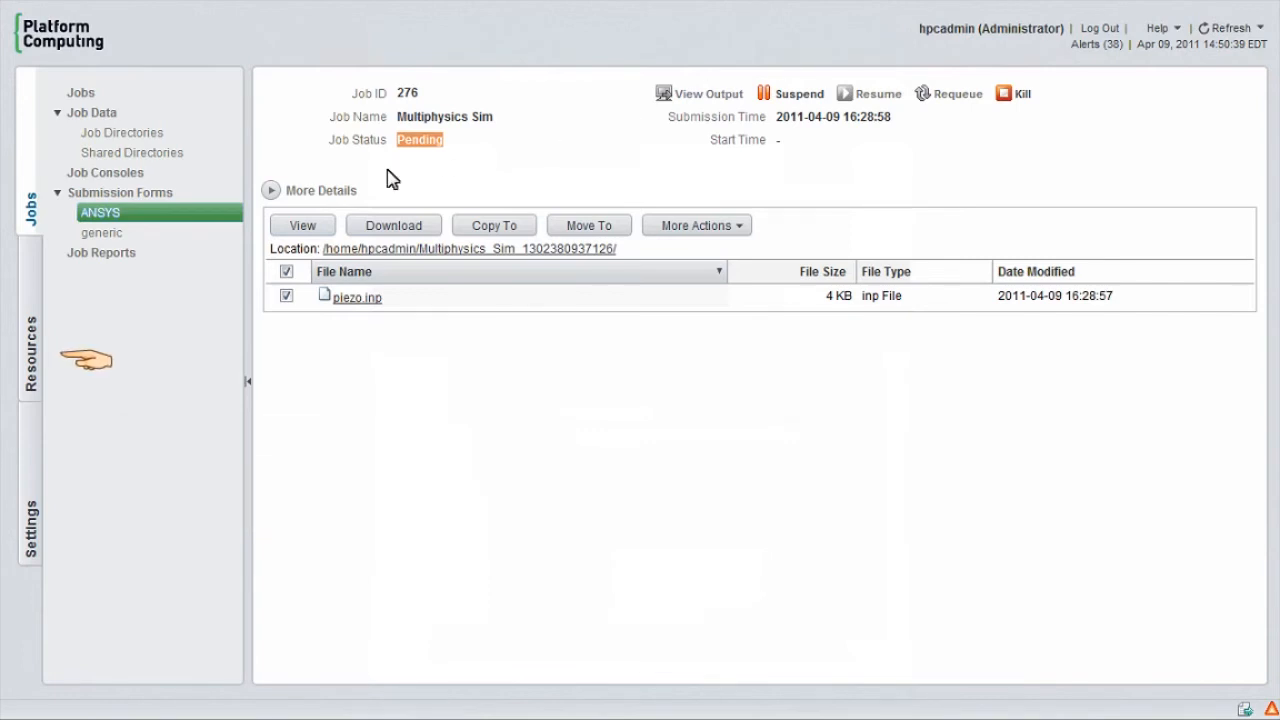
Step: Open the ECLIPSE application template for modification and examine the MPI field's definition, leaving it unchanged
{"action": "left_click", "coordinate": [23, 287]}
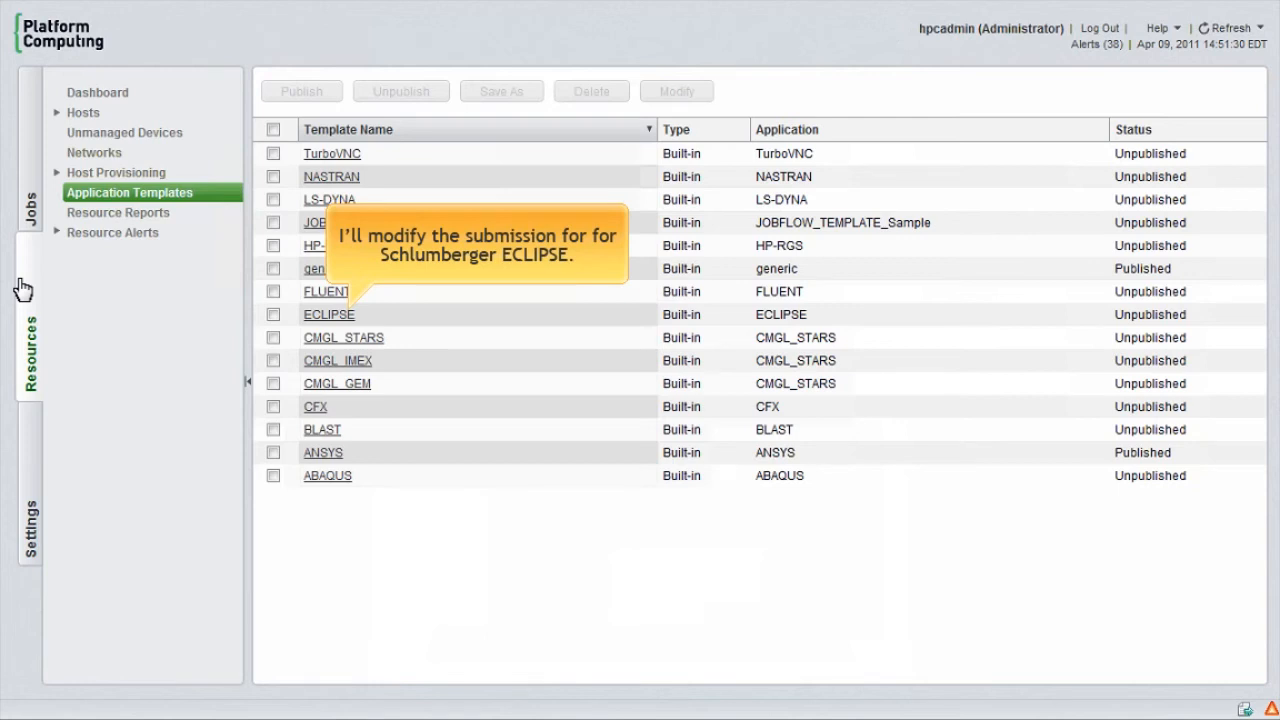
{"action": "left_click", "coordinate": [275, 316]}
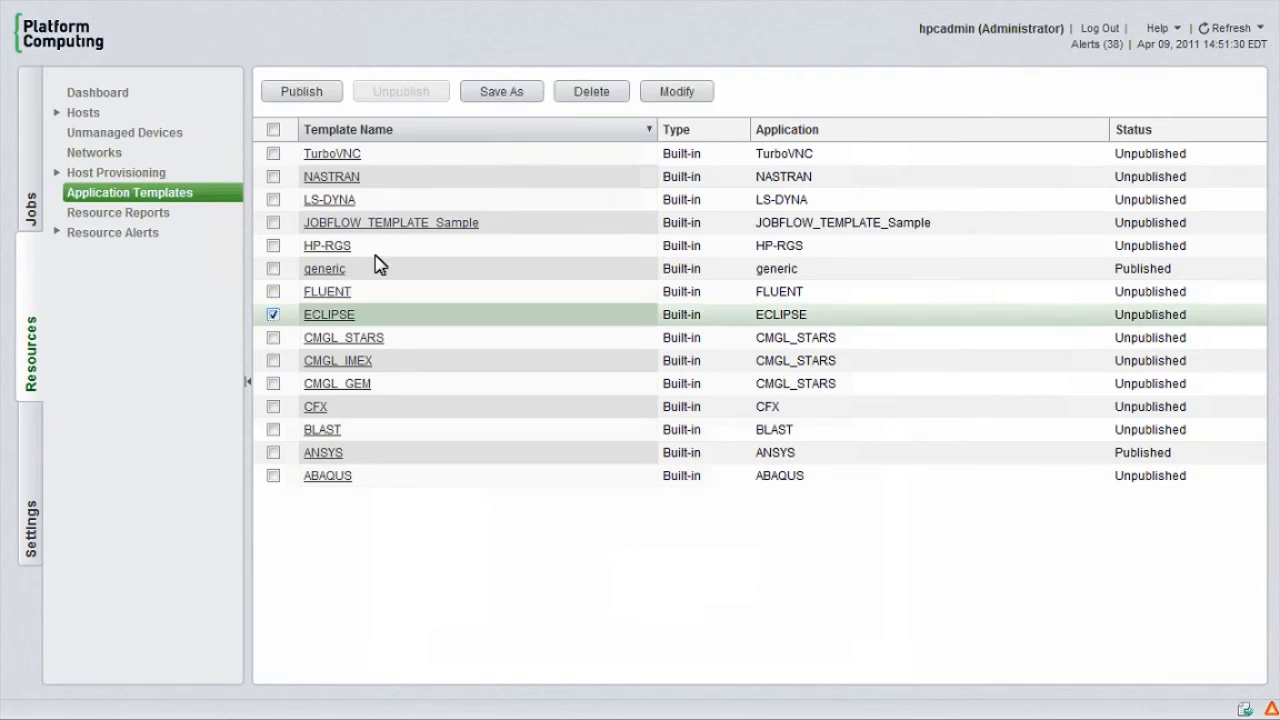
{"action": "left_click", "coordinate": [678, 92]}
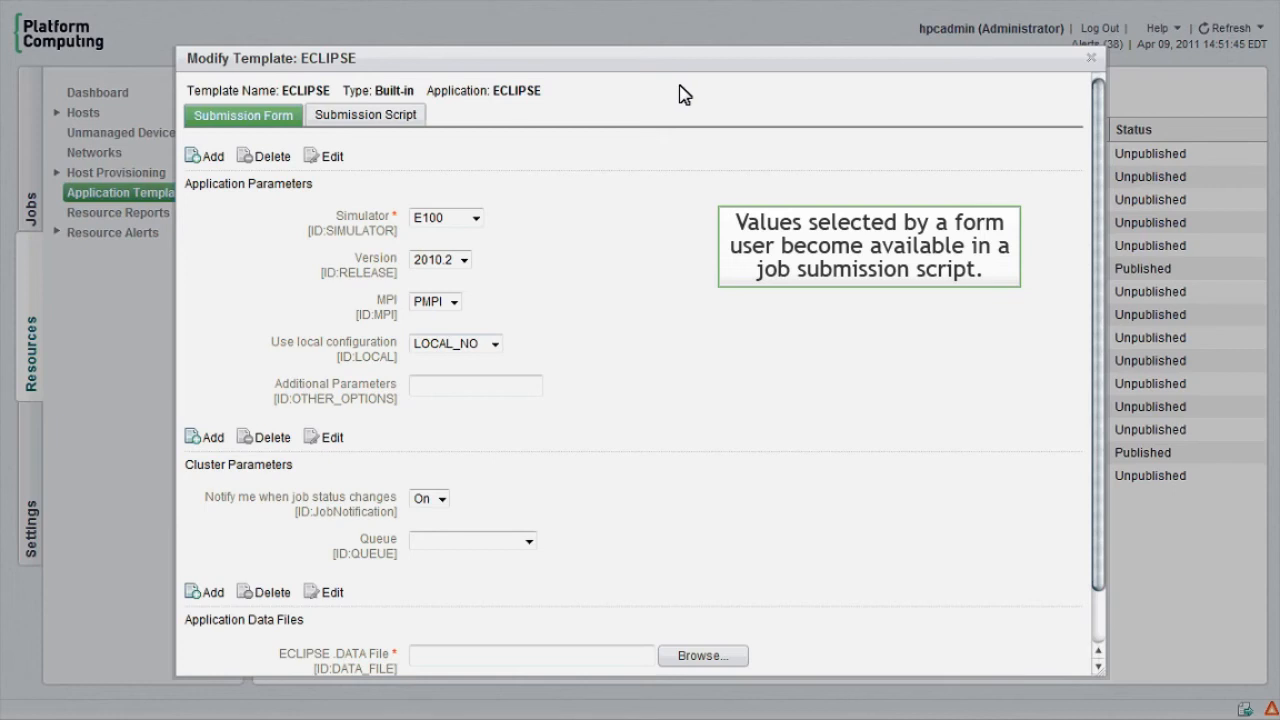
{"action": "left_click", "coordinate": [377, 293]}
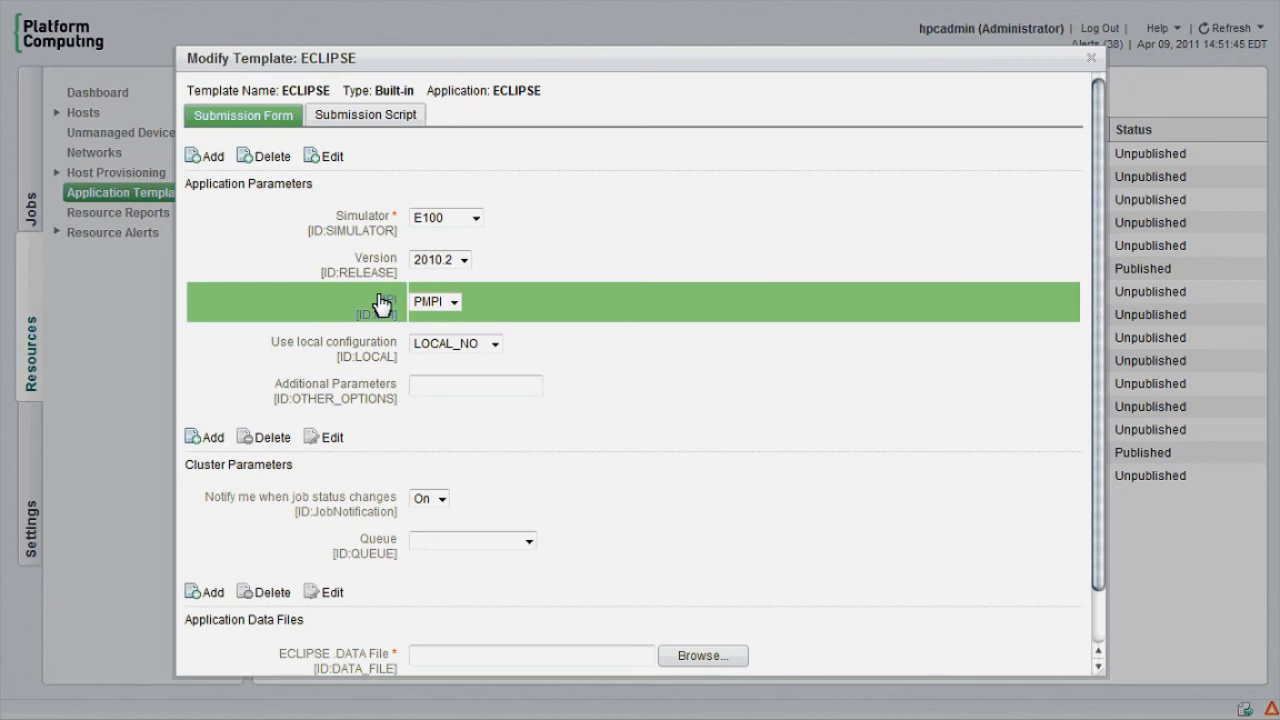
{"action": "left_click", "coordinate": [333, 158]}
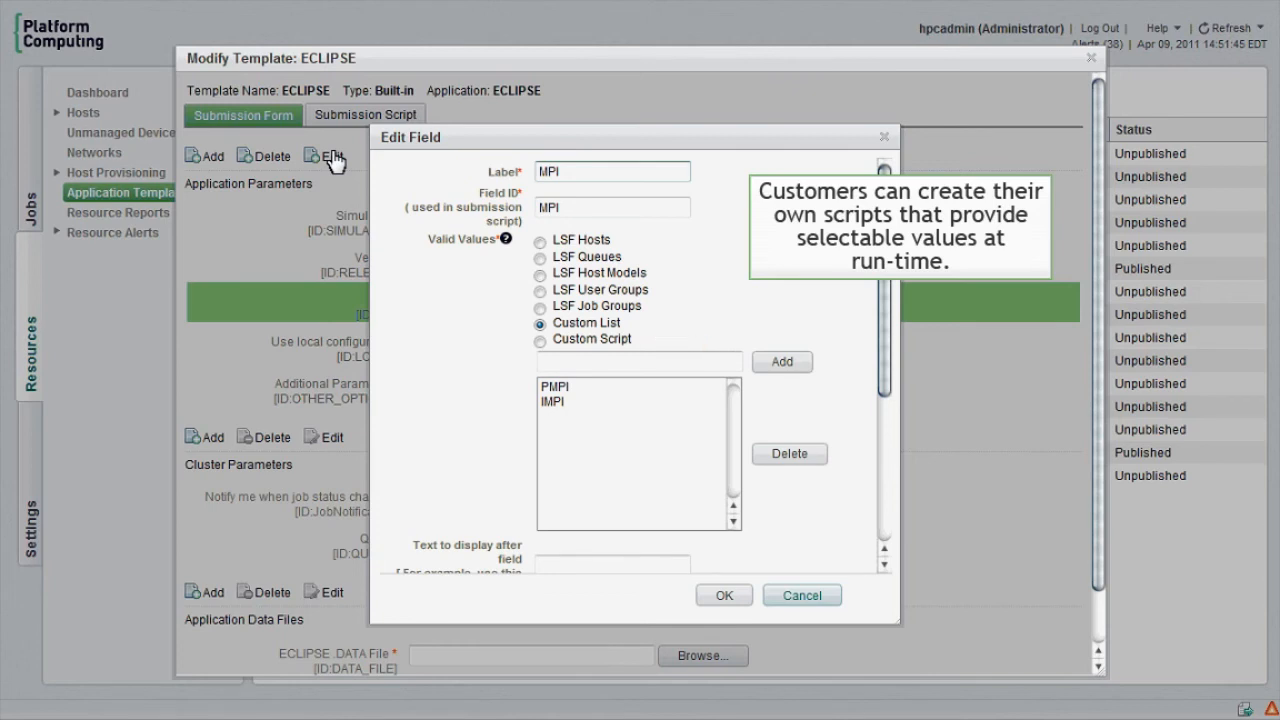
{"action": "left_click", "coordinate": [806, 596]}
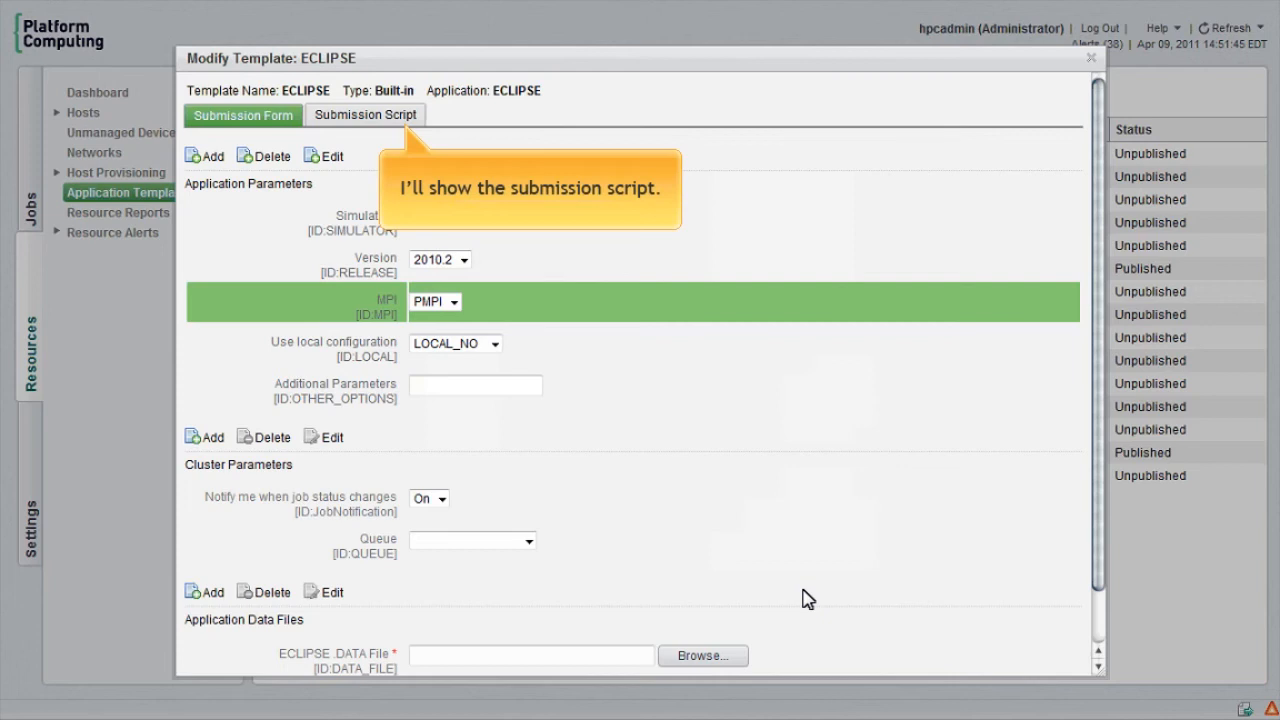
Step: Read through the ECLIPSE template's submission script to its end and close the template
{"action": "left_click", "coordinate": [405, 117]}
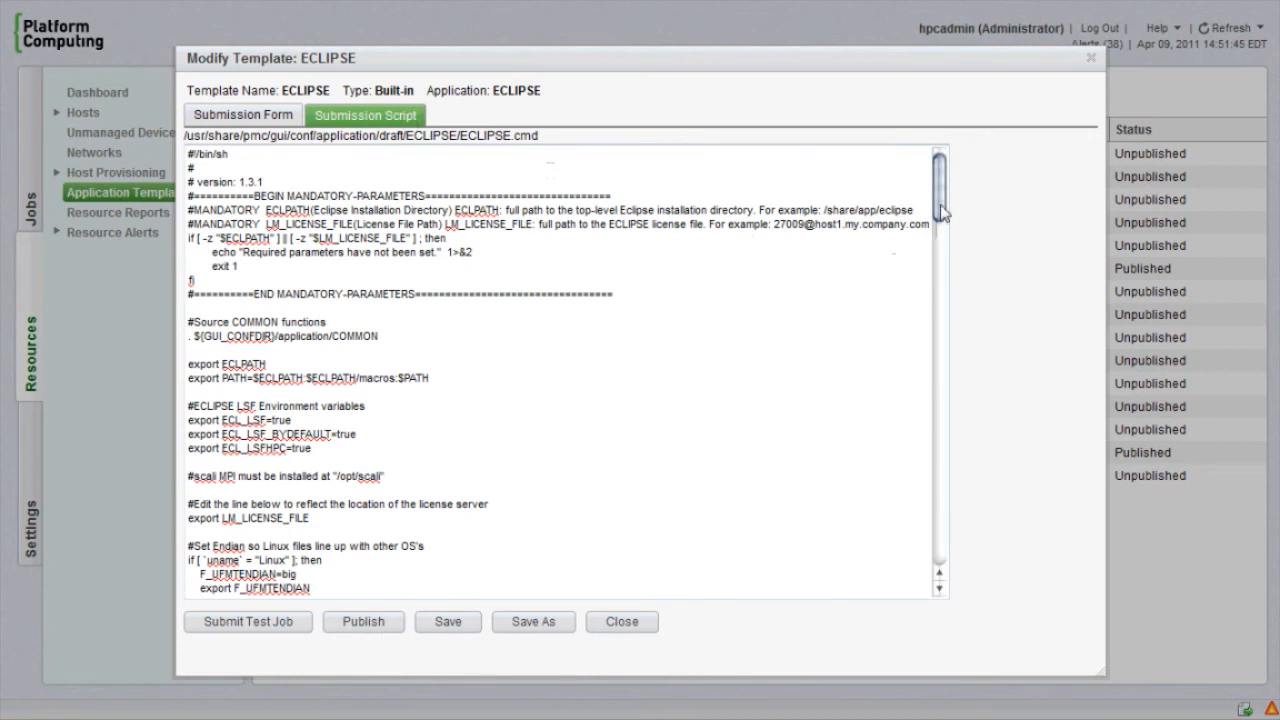
{"action": "left_click_drag", "start_coordinate": [940, 210], "coordinate": [914, 608]}
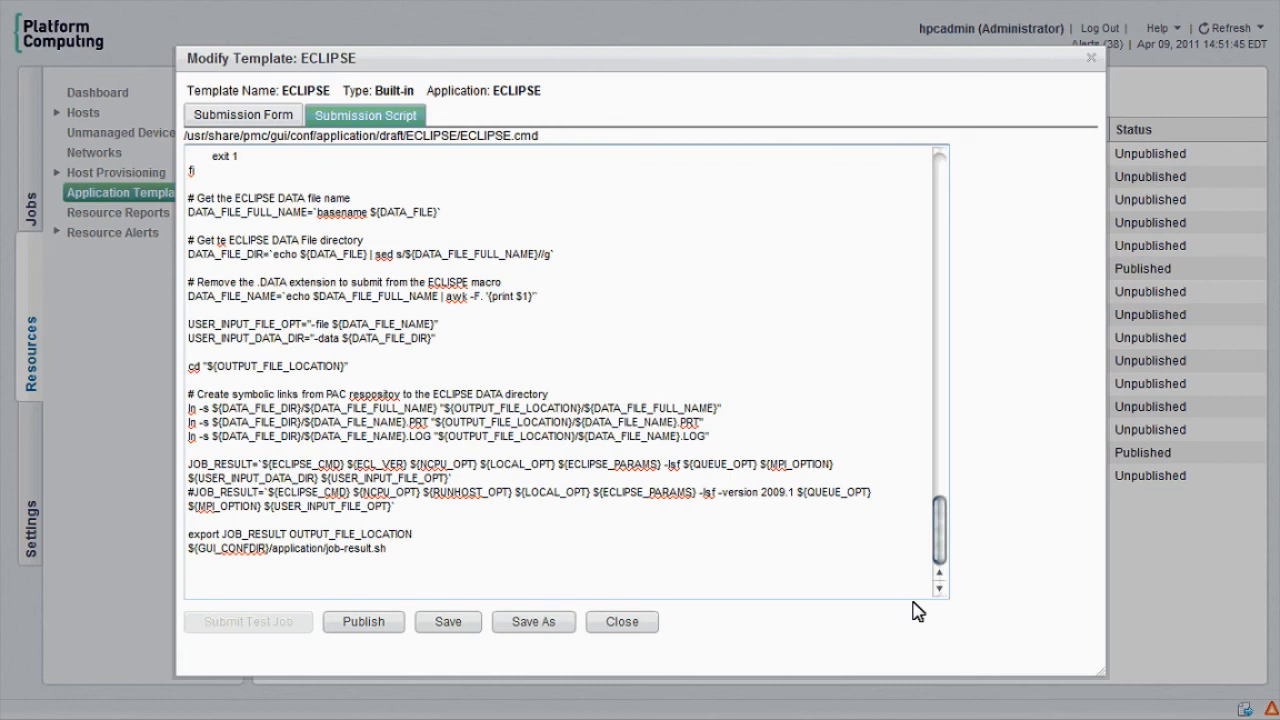
{"action": "left_click", "coordinate": [630, 630]}
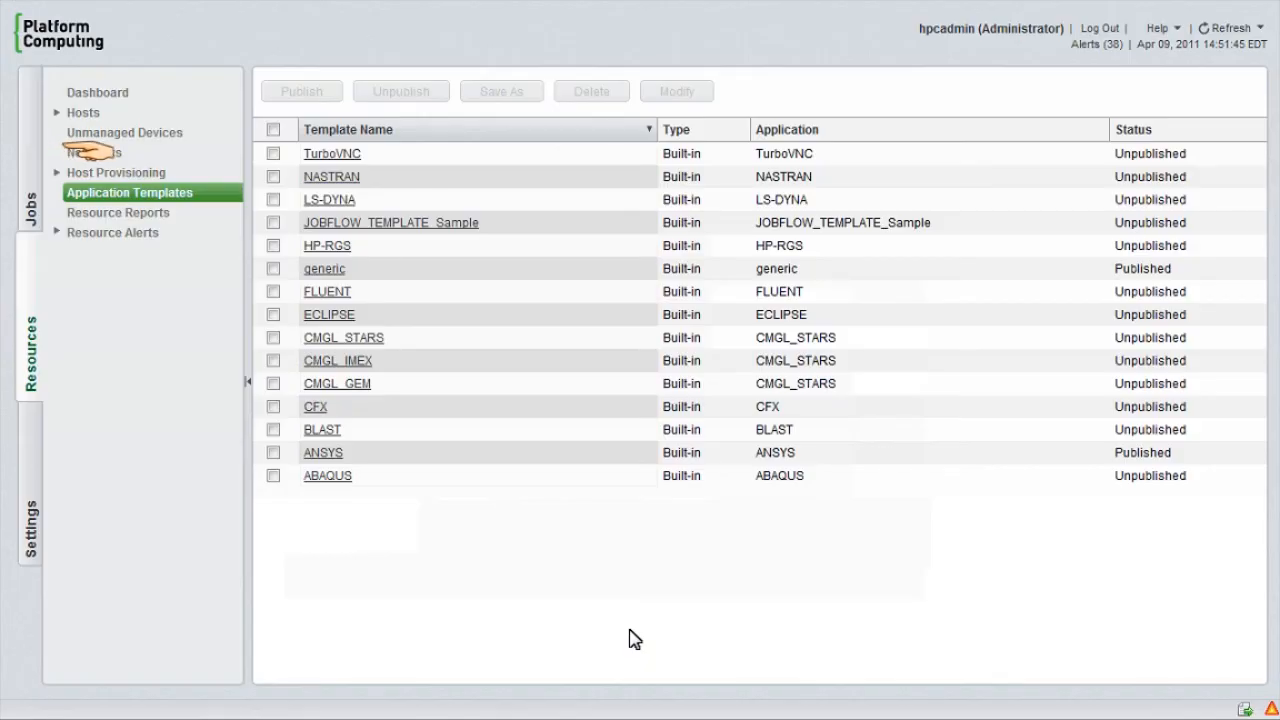
Step: Return to the jobs list, start a new generic job submission alongside it, and widen the submission form
{"action": "left_click", "coordinate": [34, 128]}
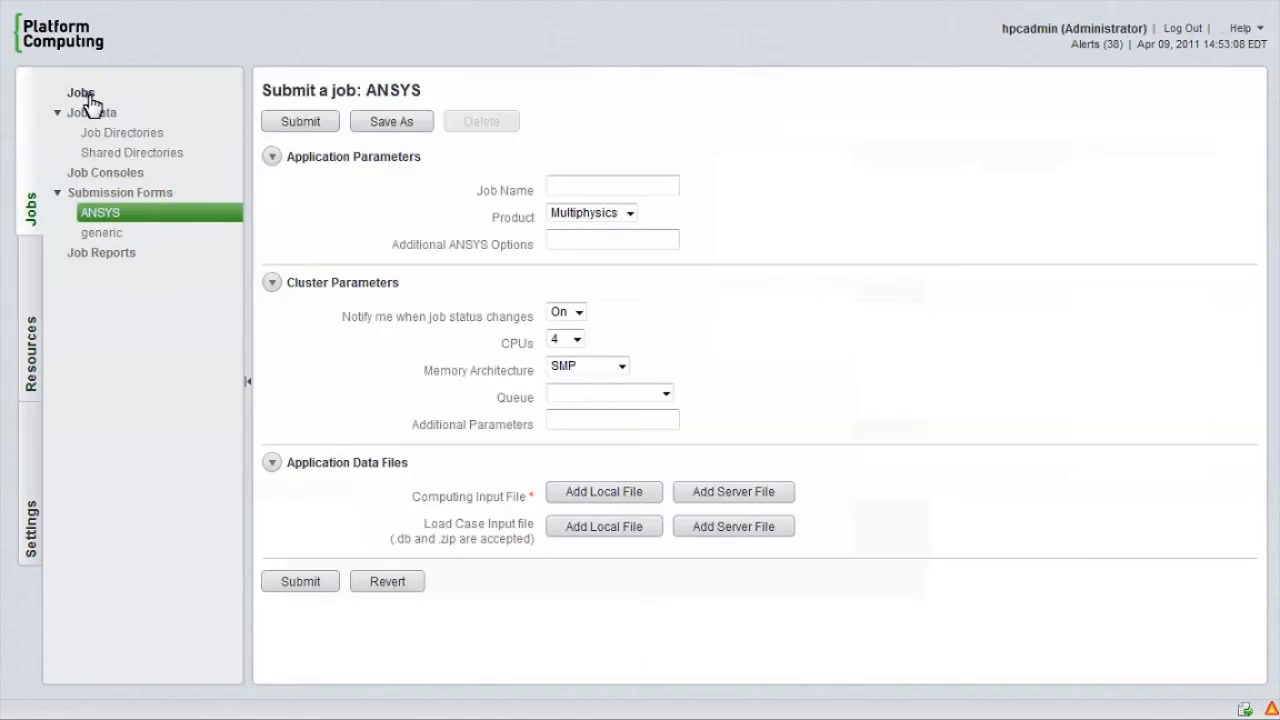
{"action": "left_click", "coordinate": [81, 93]}
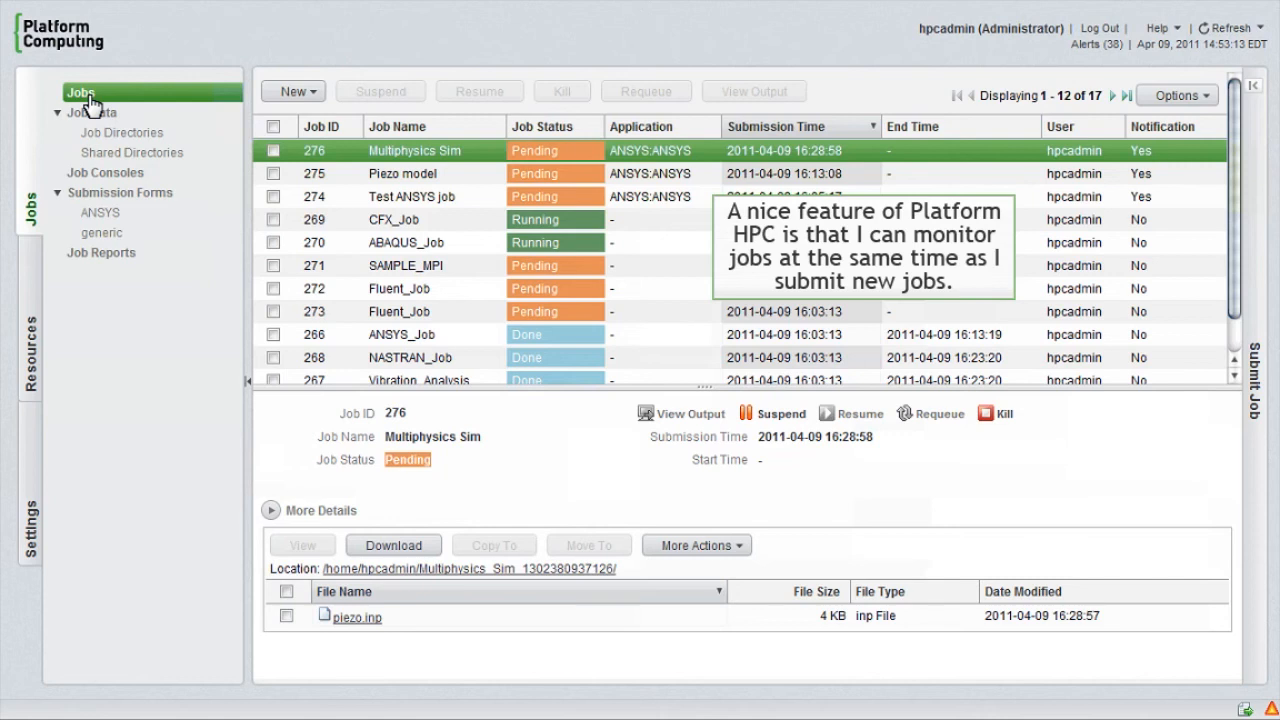
{"action": "left_click", "coordinate": [300, 92]}
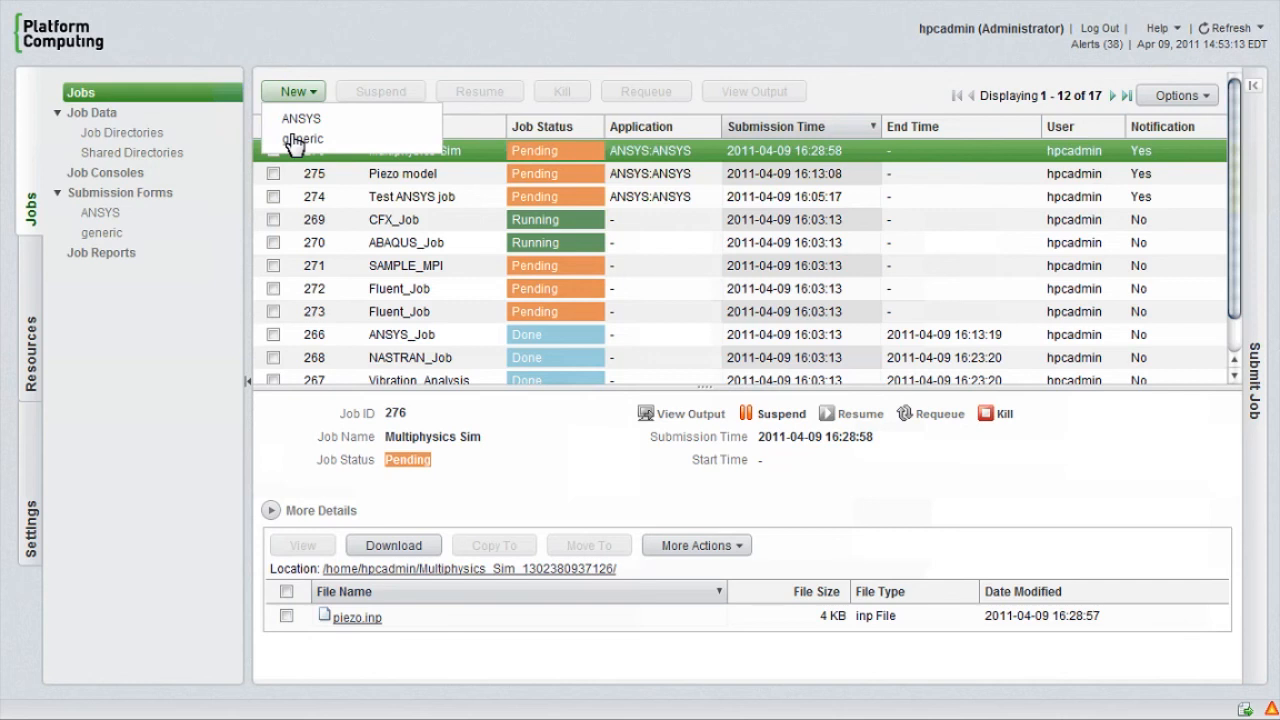
{"action": "left_click", "coordinate": [300, 118]}
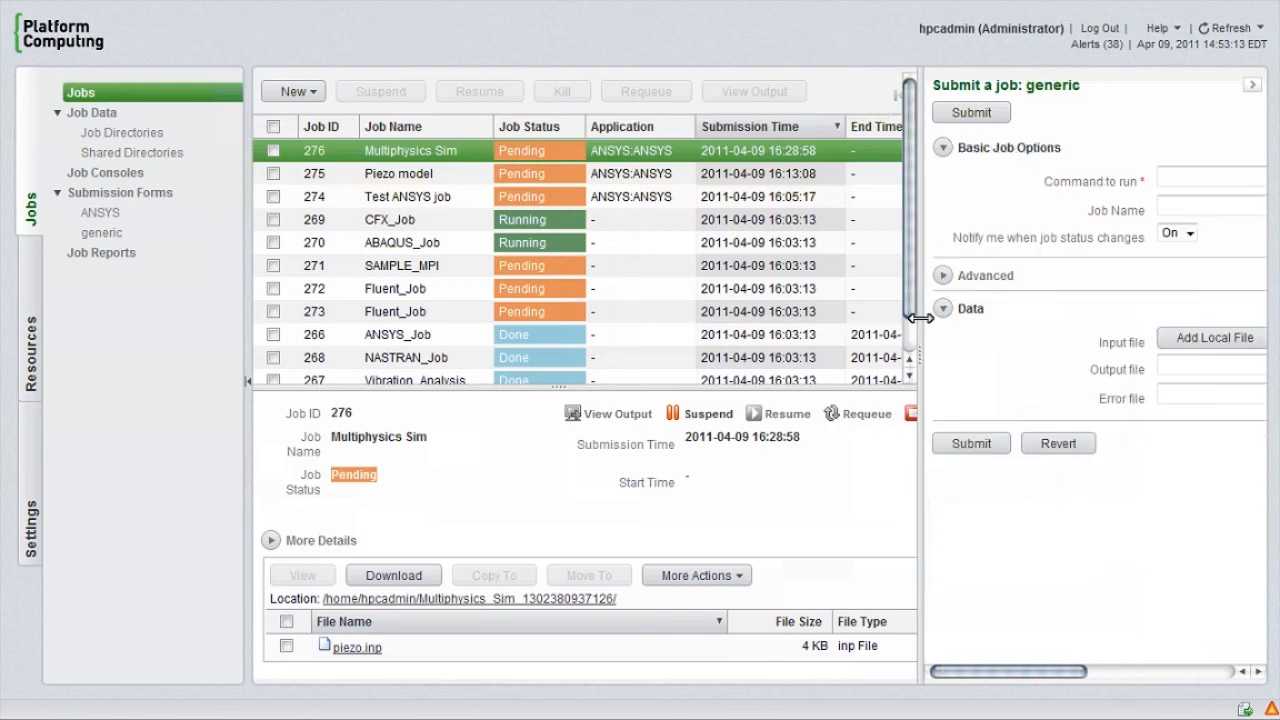
{"action": "left_click_drag", "start_coordinate": [916, 318], "coordinate": [738, 310]}
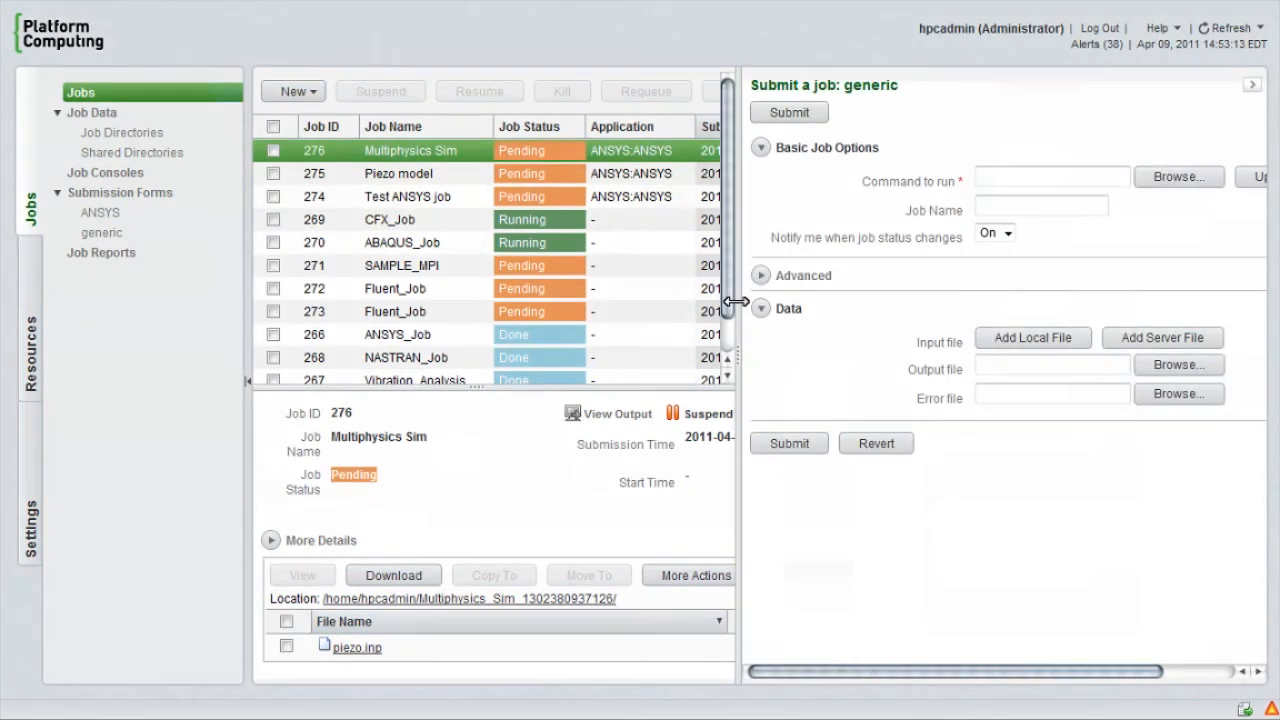
Step: Expand the generic form's Advanced section, review its processor, limit and additional job options, and collapse the submission form
{"action": "left_click", "coordinate": [761, 276]}
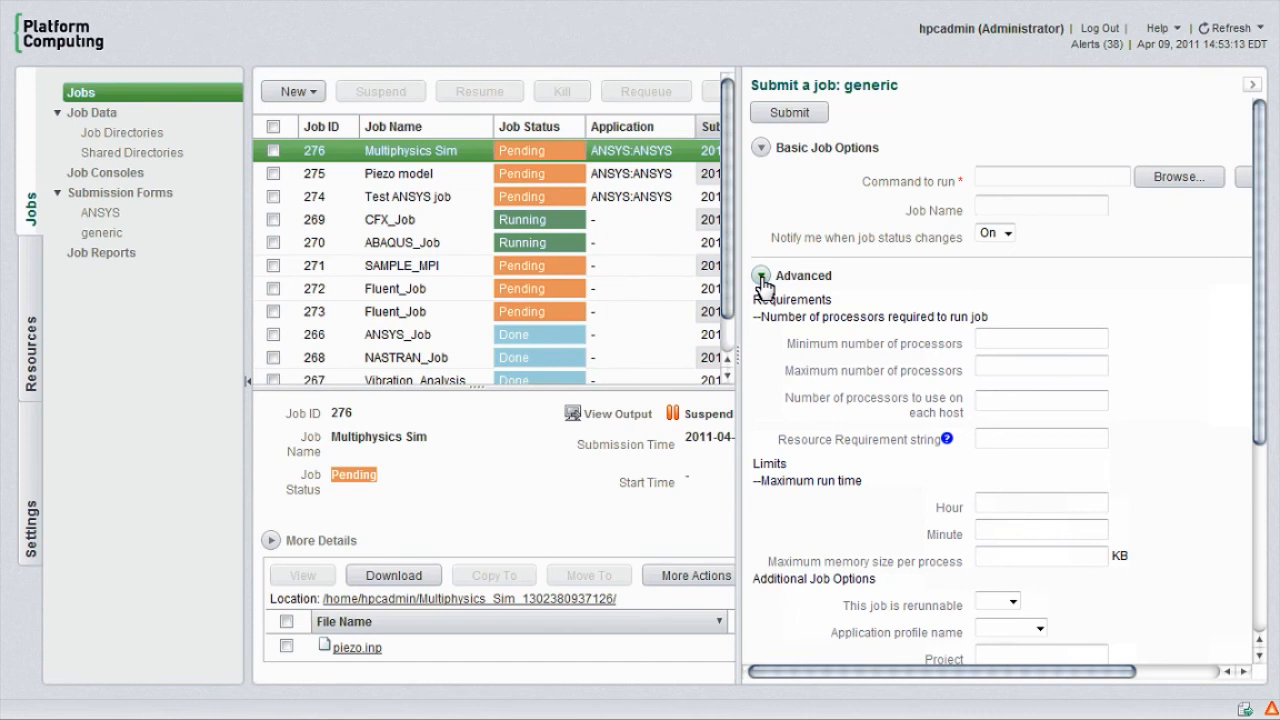
{"action": "scroll", "coordinate": [762, 285], "scroll_direction": "down", "scroll_amount": 5}
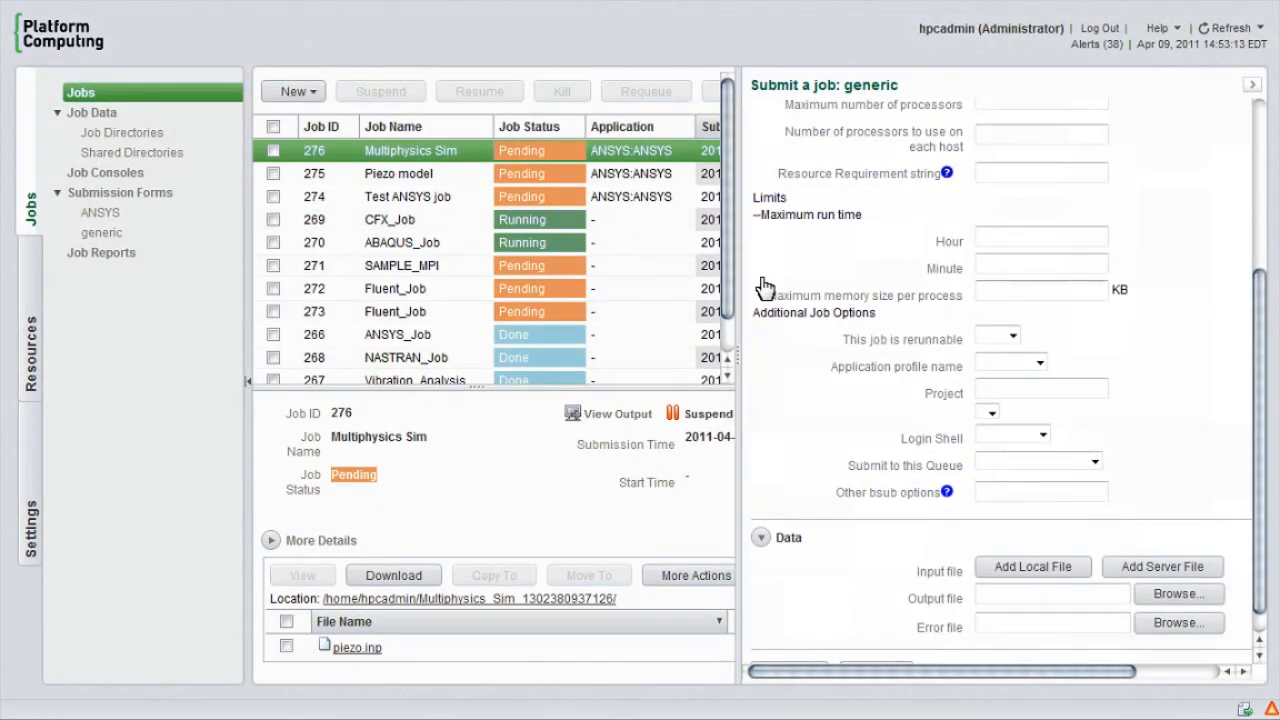
{"action": "left_click", "coordinate": [1256, 90]}
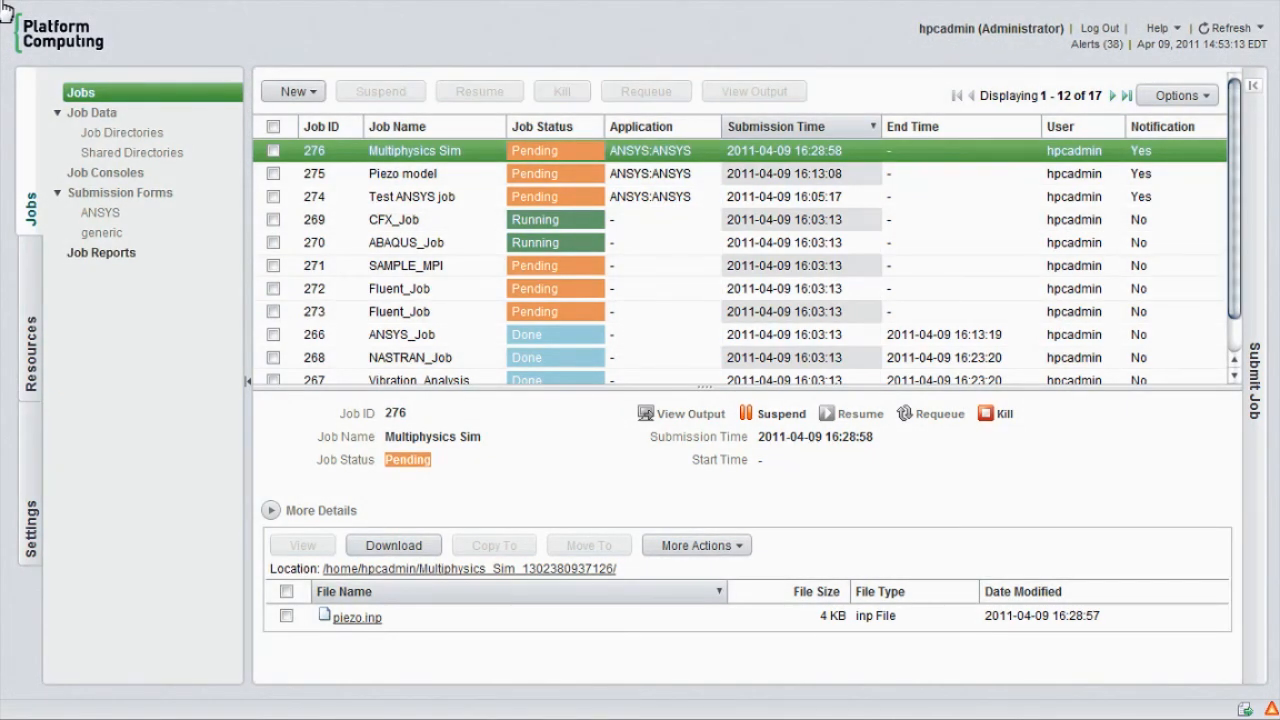
Step: Produce the Cluster Job Hourly Throughput job report for vmoqa098_cluster1 covering the last 2 days
{"action": "left_click", "coordinate": [100, 255]}
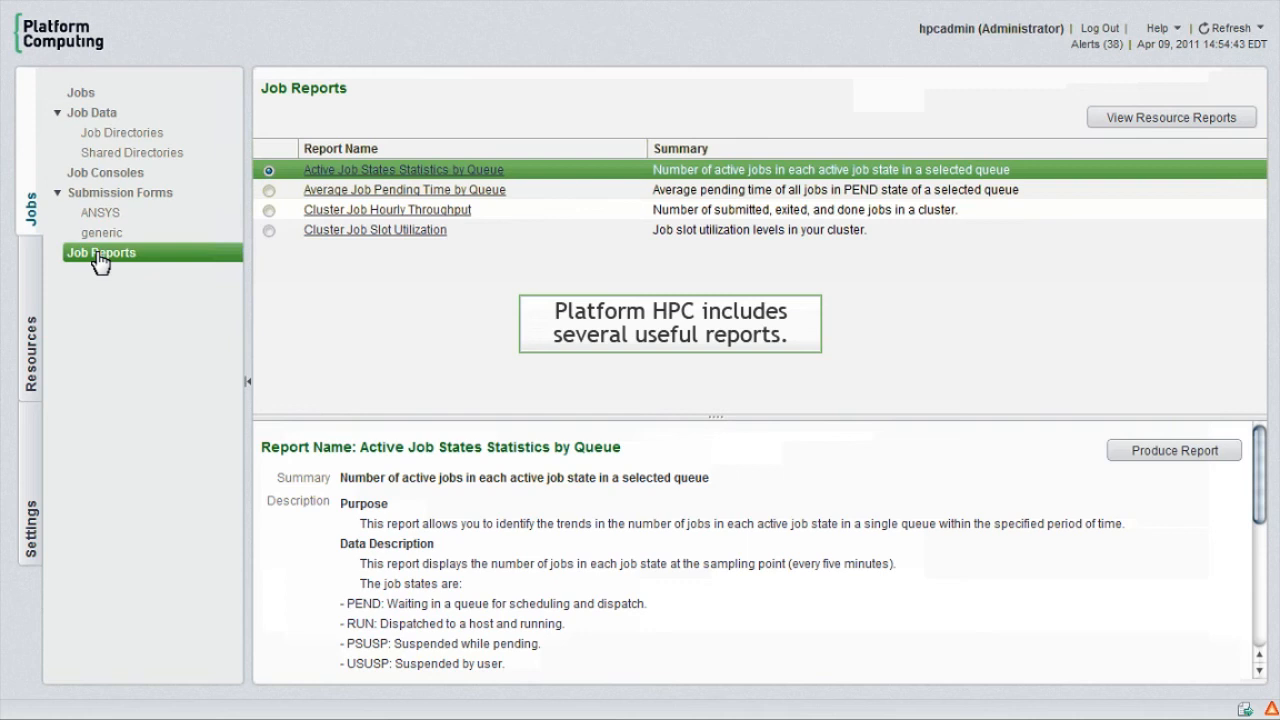
{"action": "left_click", "coordinate": [269, 211]}
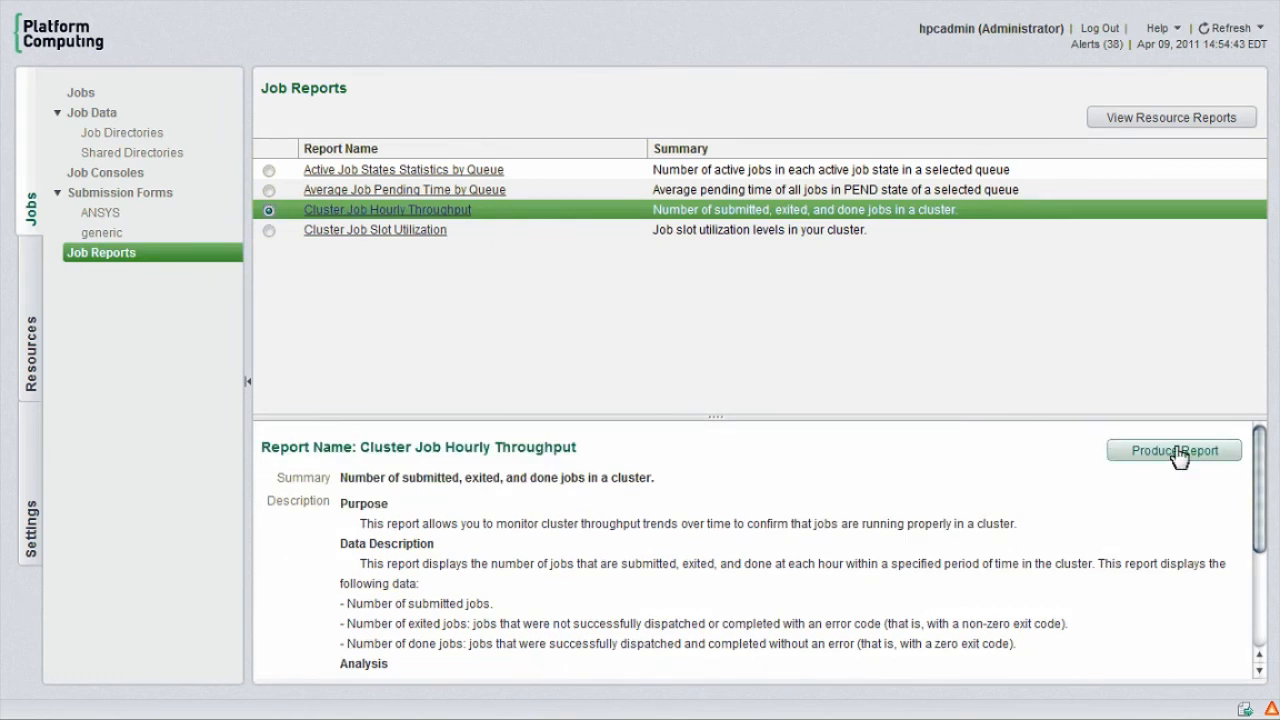
{"action": "left_click", "coordinate": [1175, 451]}
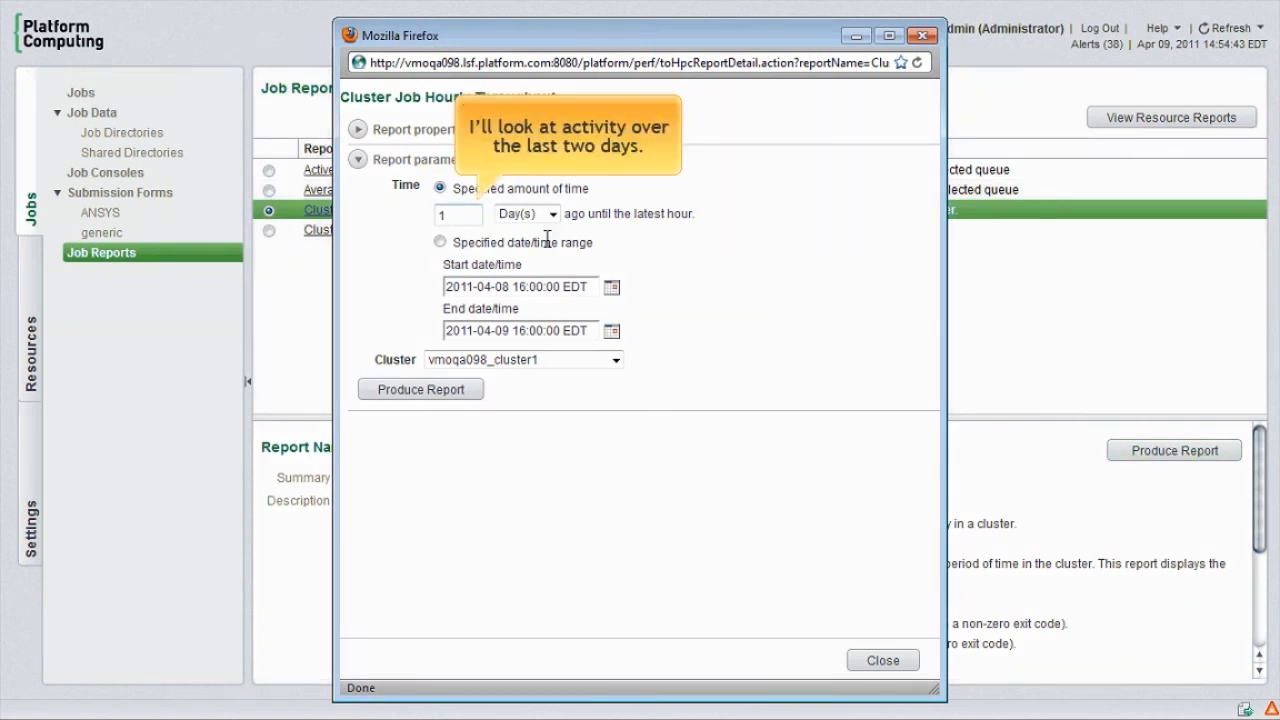
{"action": "double_click", "coordinate": [469, 215]}
{"action": "type", "text": "2"}
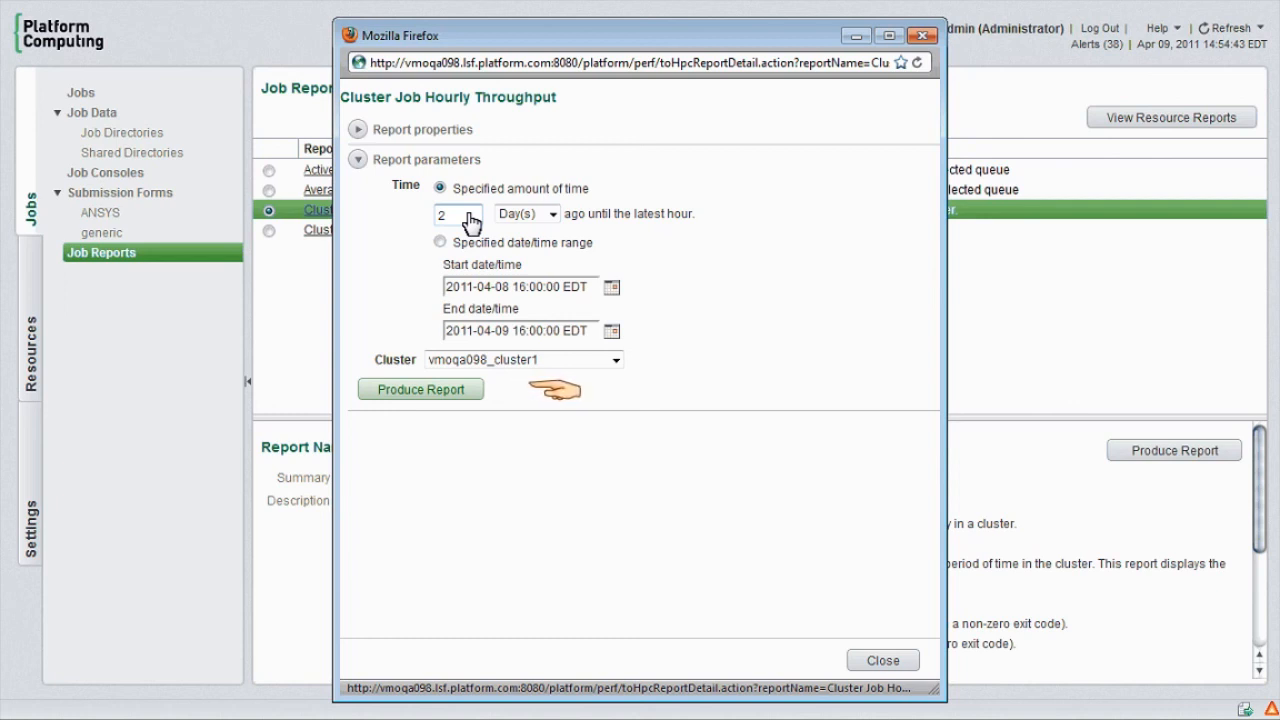
{"action": "left_click", "coordinate": [410, 395]}
Step: Examine the throughput chart of done, exited and submitted jobs, and close the report window
{"action": "scroll", "coordinate": [478, 484], "scroll_direction": "down", "scroll_amount": 3}
{"action": "scroll", "coordinate": [478, 474], "scroll_direction": "down", "scroll_amount": 3}
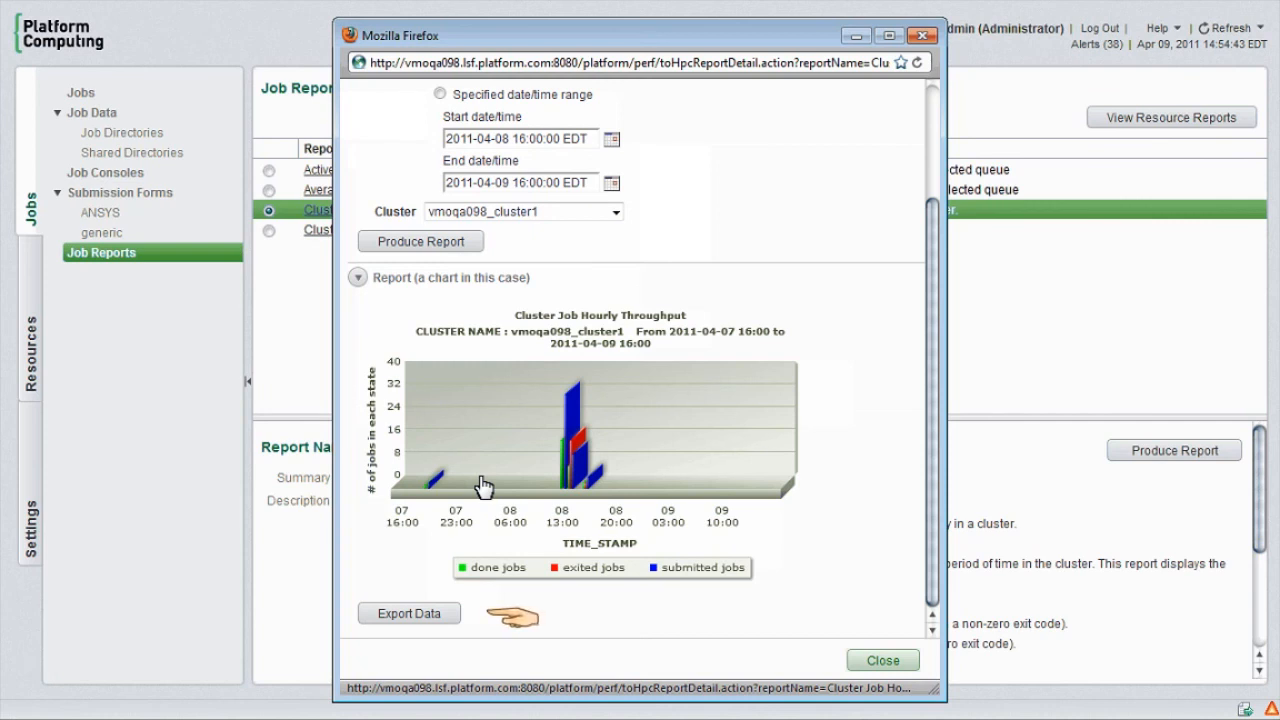
{"action": "left_click", "coordinate": [880, 661]}
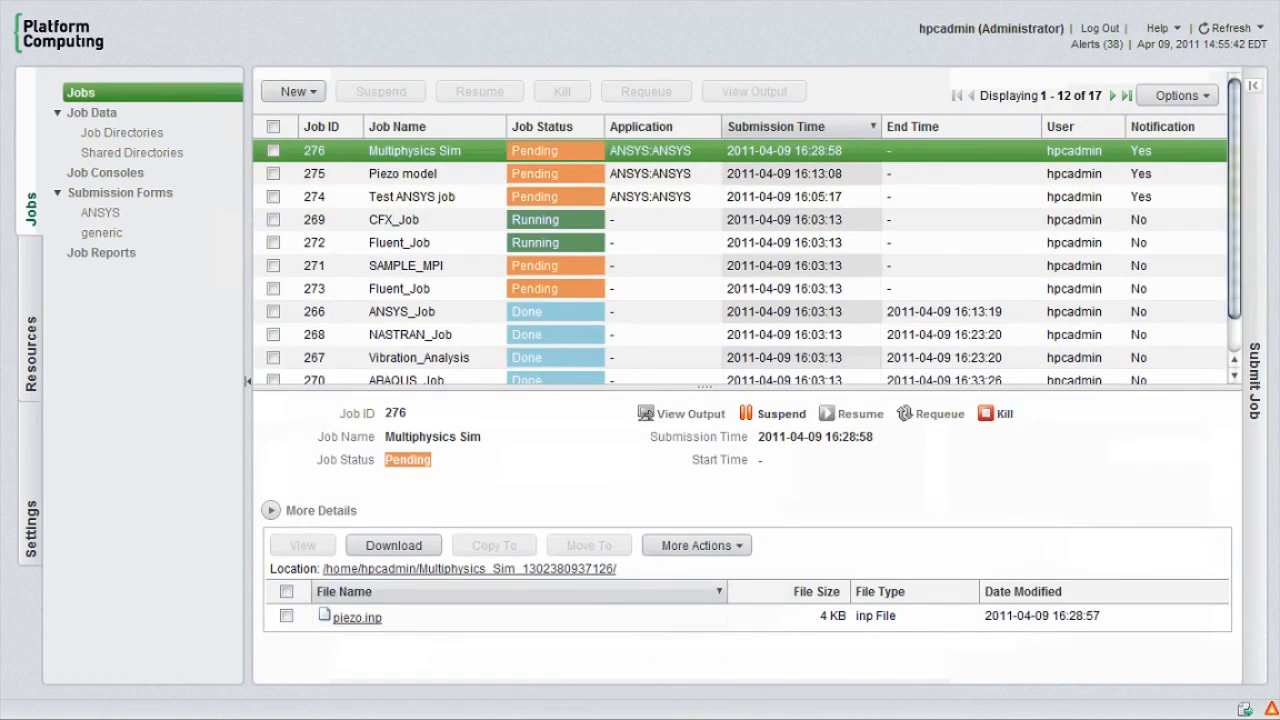